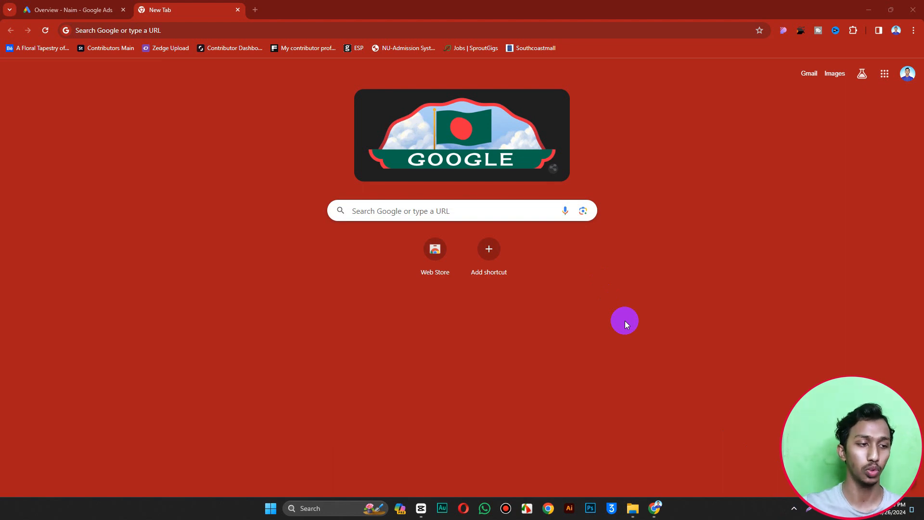
- Switch to Google Ads, start a new campaign and choose to create it without a goal's guidance
{"action": "left_click", "coordinate": [116, 9]}
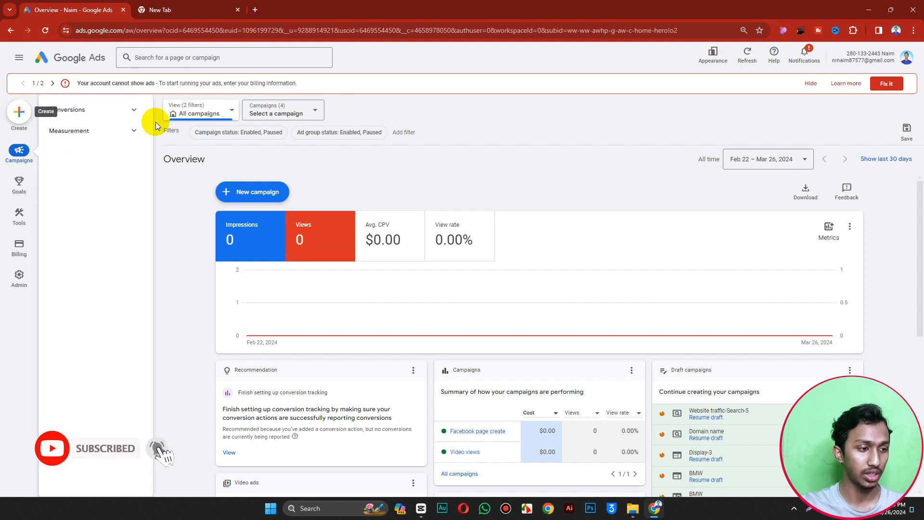
{"action": "left_click", "coordinate": [19, 116]}
{"action": "left_click", "coordinate": [44, 117]}
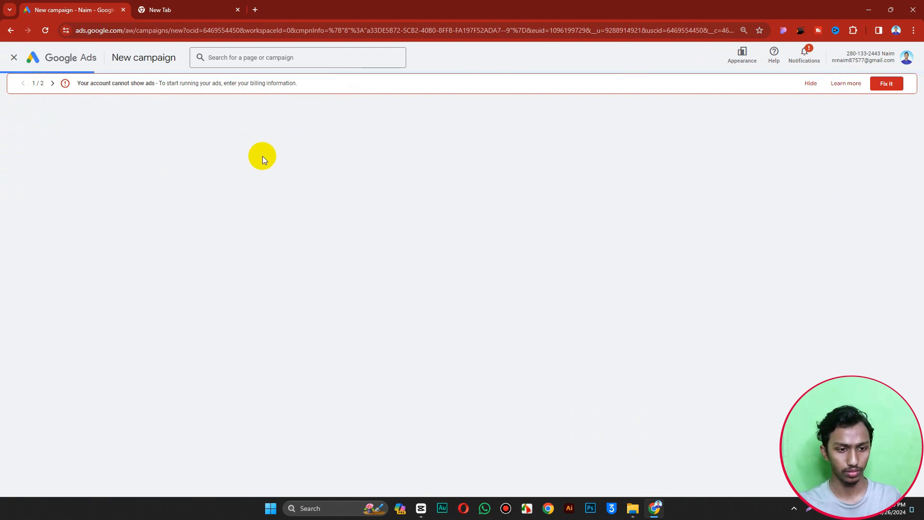
{"action": "left_click", "coordinate": [414, 228]}
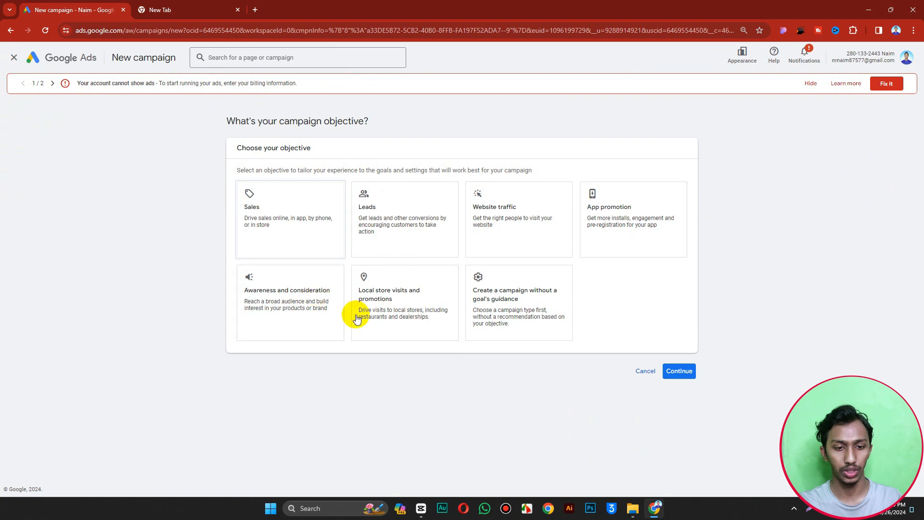
{"action": "left_click", "coordinate": [487, 220]}
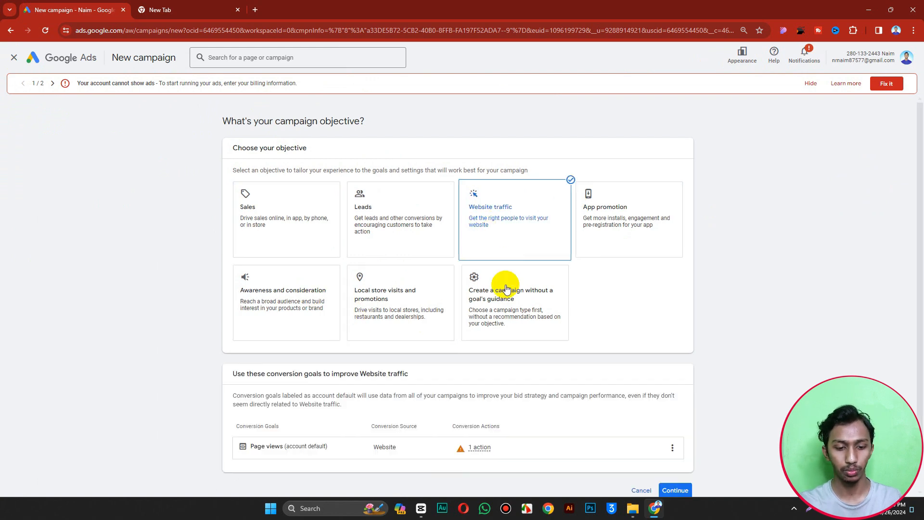
{"action": "left_click", "coordinate": [508, 306]}
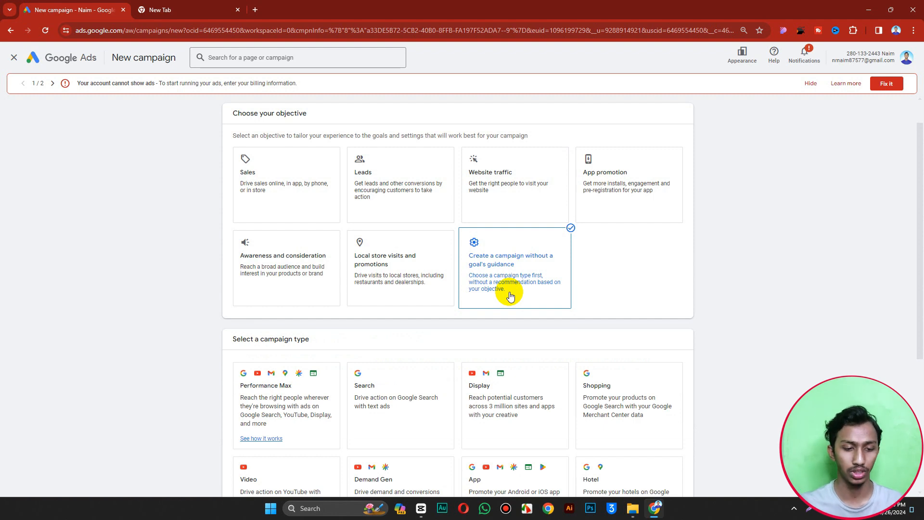
- Choose the Video campaign type with the Video views subtype and continue to the campaign settings
{"action": "scroll", "coordinate": [505, 303], "scroll_direction": "down", "scroll_amount": 2}
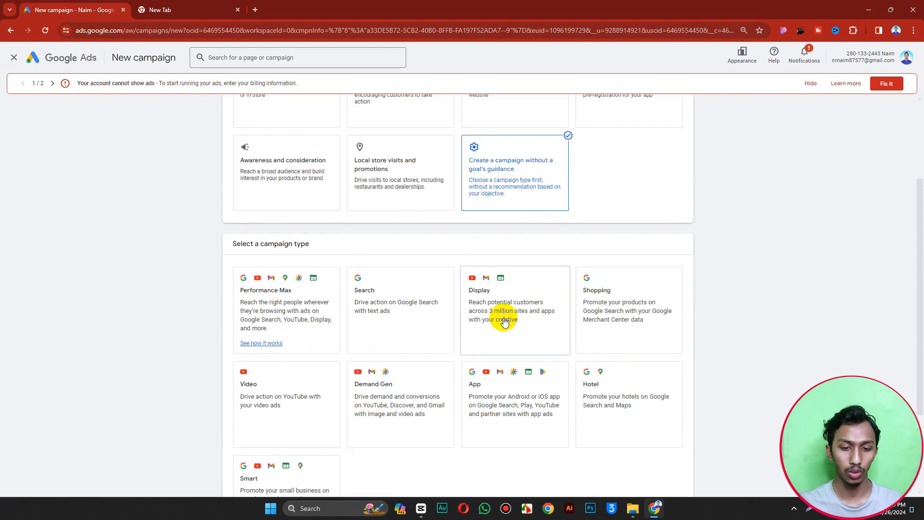
{"action": "scroll", "coordinate": [539, 319], "scroll_direction": "down", "scroll_amount": 1}
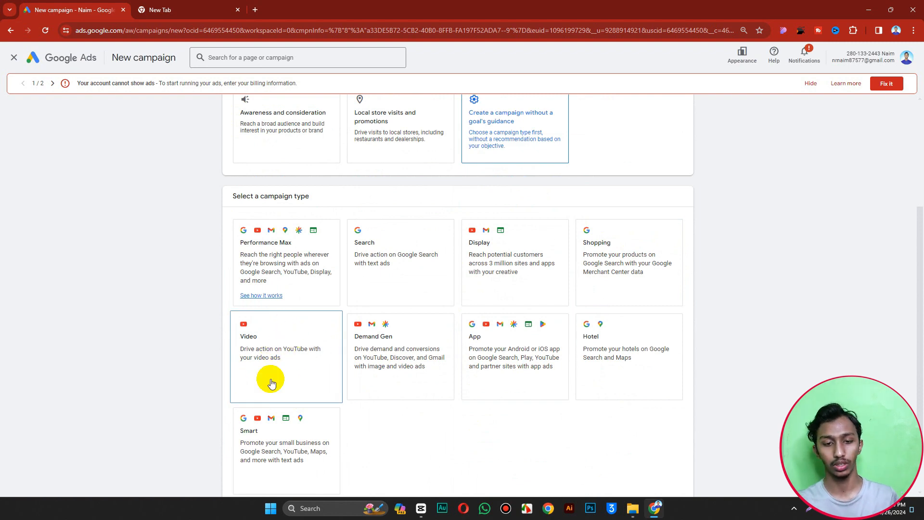
{"action": "left_click", "coordinate": [277, 355]}
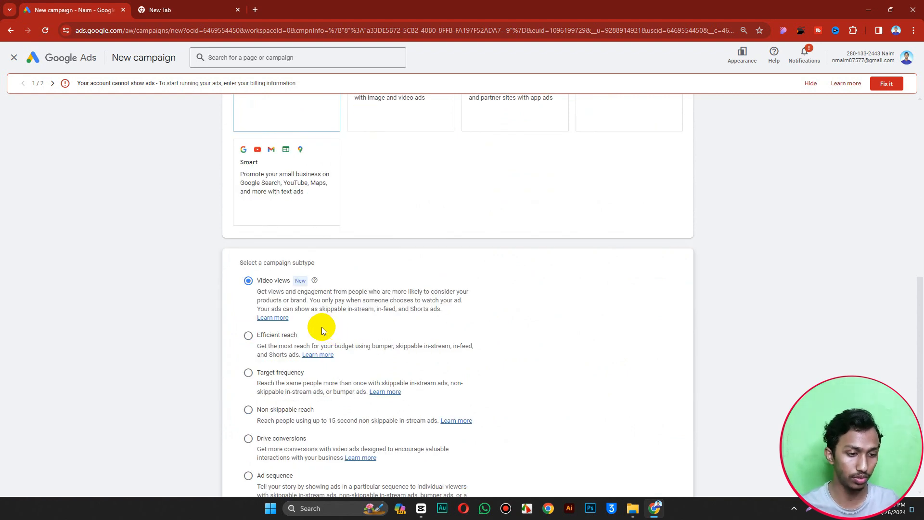
{"action": "scroll", "coordinate": [321, 327], "scroll_direction": "down", "scroll_amount": 2}
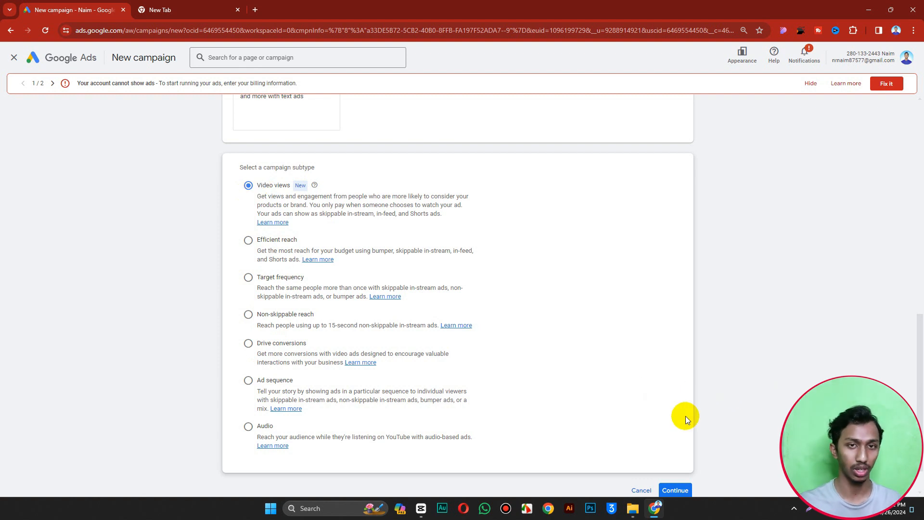
{"action": "scroll", "coordinate": [685, 416], "scroll_direction": "down", "scroll_amount": 1}
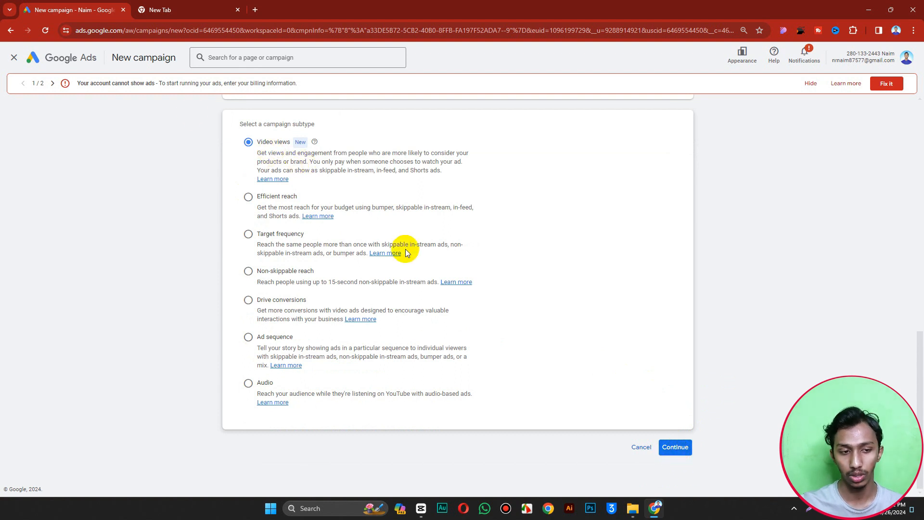
{"action": "left_click", "coordinate": [675, 448]}
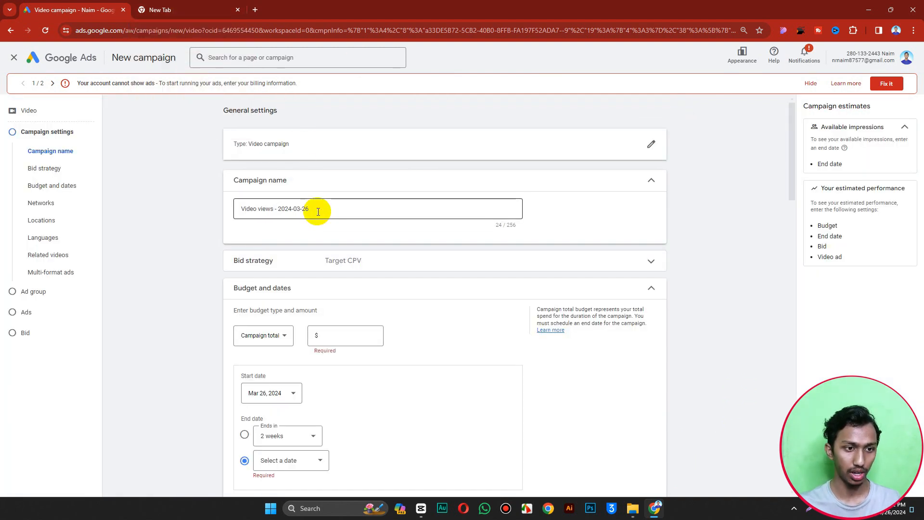
- Switch to the empty browser tab, load youtube.com and open the account's own channel page
{"action": "left_click", "coordinate": [193, 10]}
{"action": "left_click", "coordinate": [212, 30]}
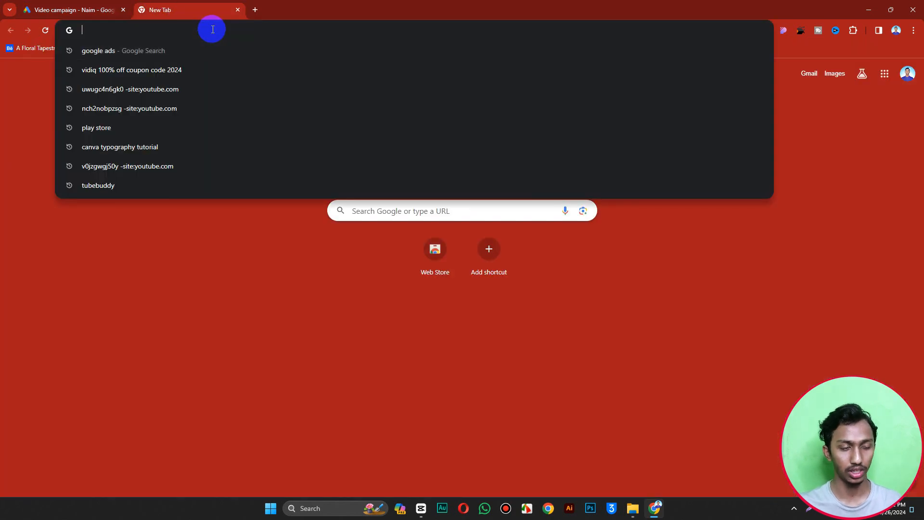
{"action": "type", "text": "youtube.com"}
{"action": "left_click", "coordinate": [129, 59]}
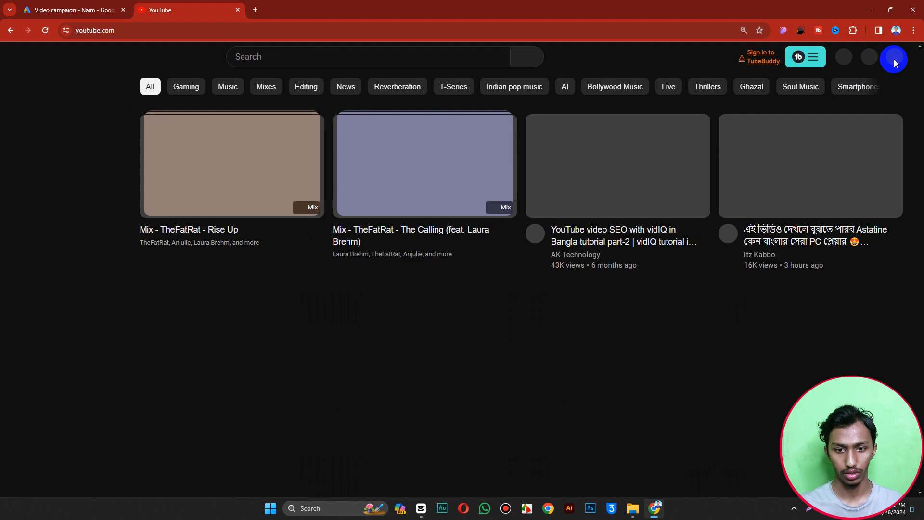
{"action": "left_click", "coordinate": [893, 59]}
{"action": "left_click", "coordinate": [817, 110]}
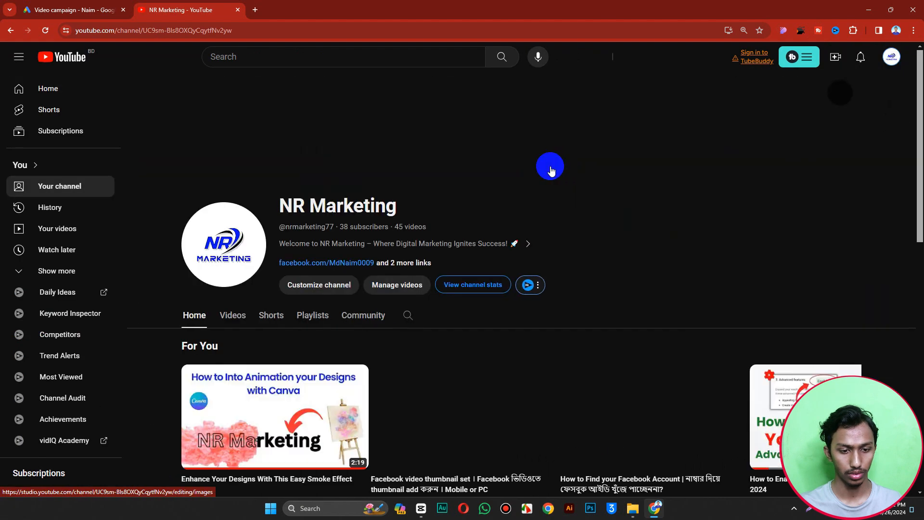
- Open the channel's "How to Find your Facebook Account" video and copy its web address
{"action": "scroll", "coordinate": [299, 330], "scroll_direction": "down", "scroll_amount": 3}
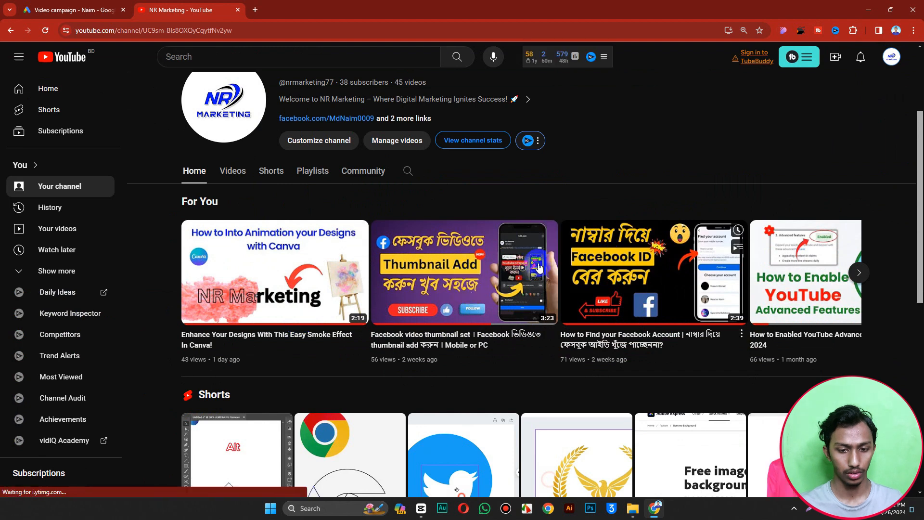
{"action": "left_click", "coordinate": [665, 279]}
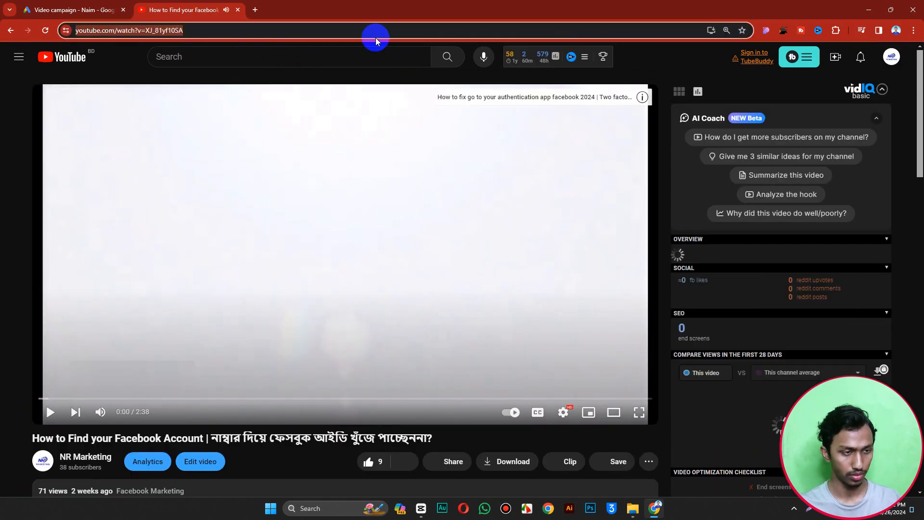
{"action": "left_click", "coordinate": [270, 36]}
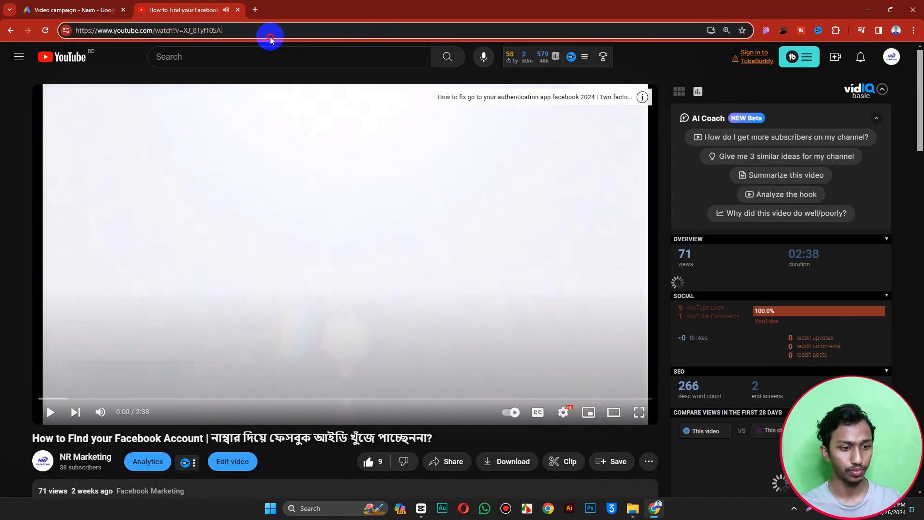
- Return to the Google Ads campaign settings and enter a campaign total budget of $100.00
{"action": "left_click", "coordinate": [67, 9]}
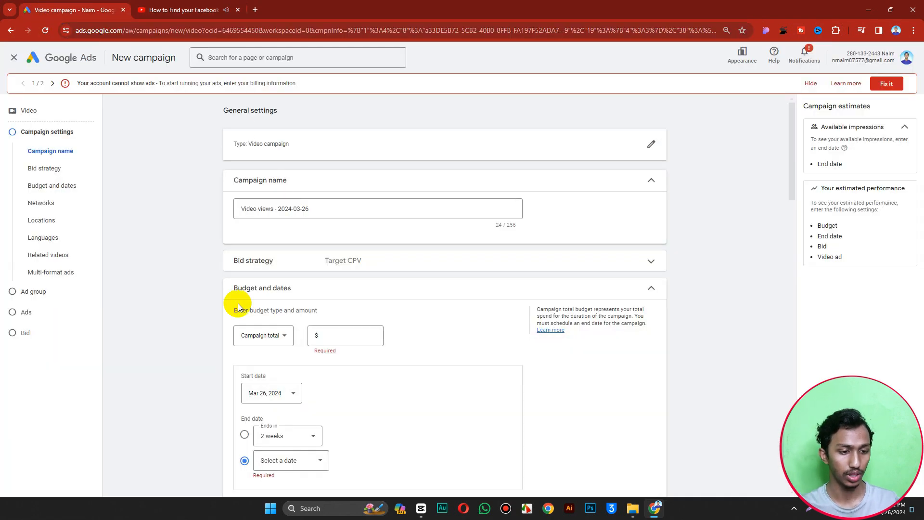
{"action": "left_click", "coordinate": [340, 335]}
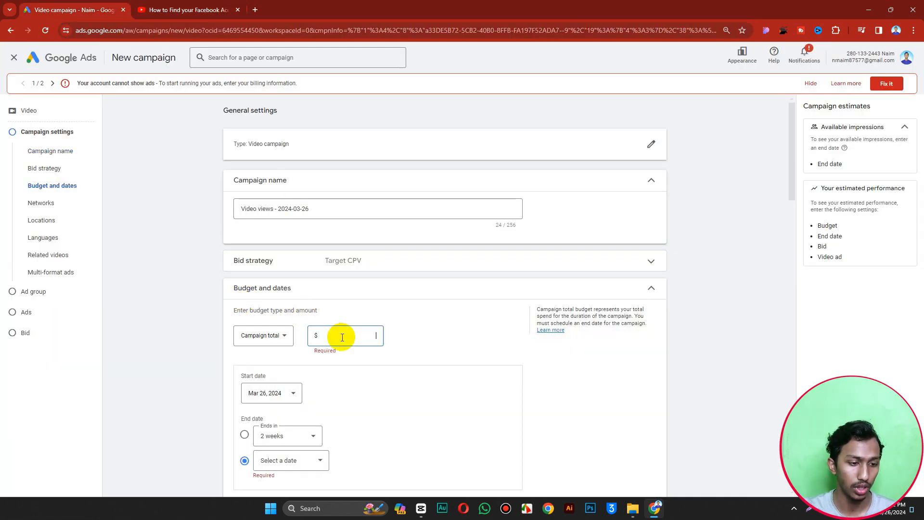
{"action": "left_click", "coordinate": [285, 340]}
{"action": "left_click", "coordinate": [161, 324]}
{"action": "left_click", "coordinate": [264, 334]}
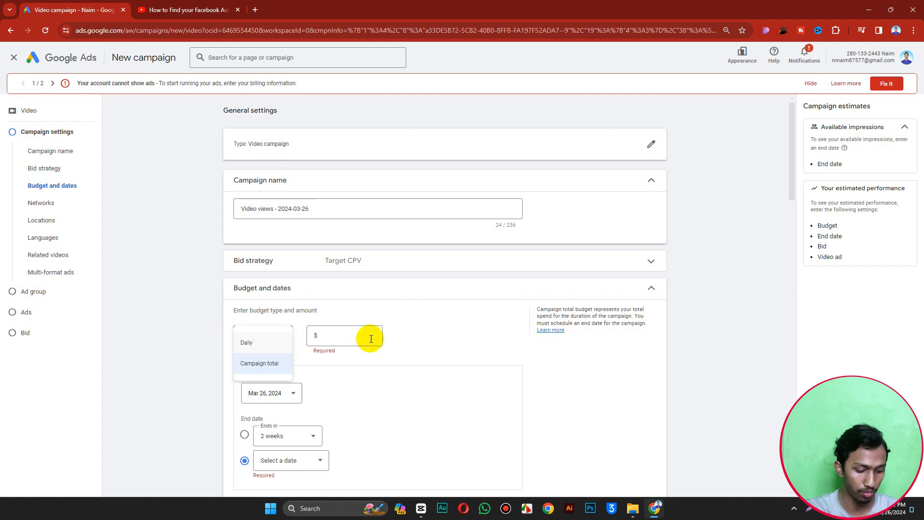
{"action": "left_click", "coordinate": [341, 334]}
{"action": "type", "text": "100.00"}
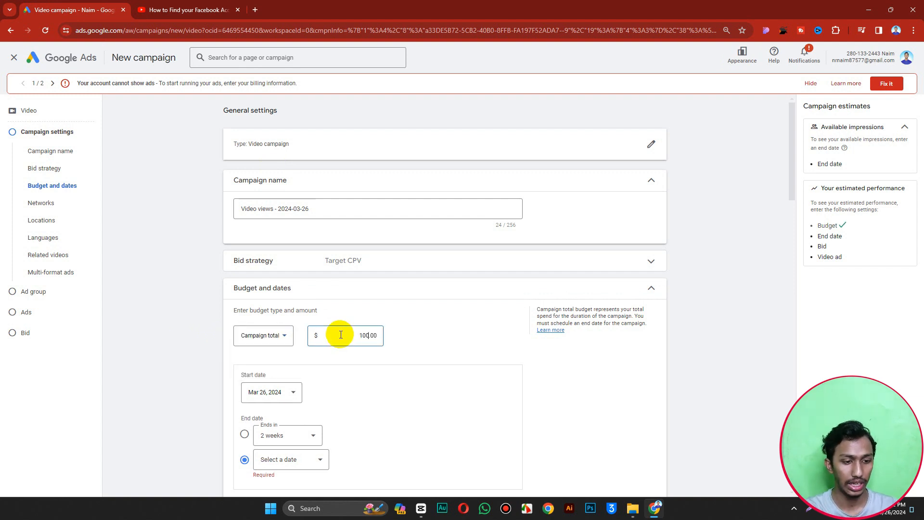
{"action": "left_click", "coordinate": [191, 302]}
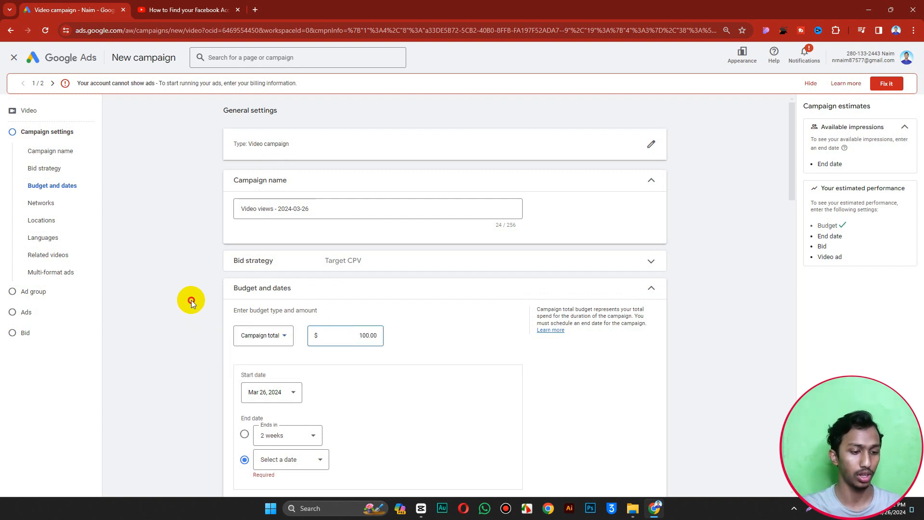
- Set the campaign's end date to Apr 1, 2024 by choosing a specific date
{"action": "scroll", "coordinate": [279, 404], "scroll_direction": "down", "scroll_amount": 2}
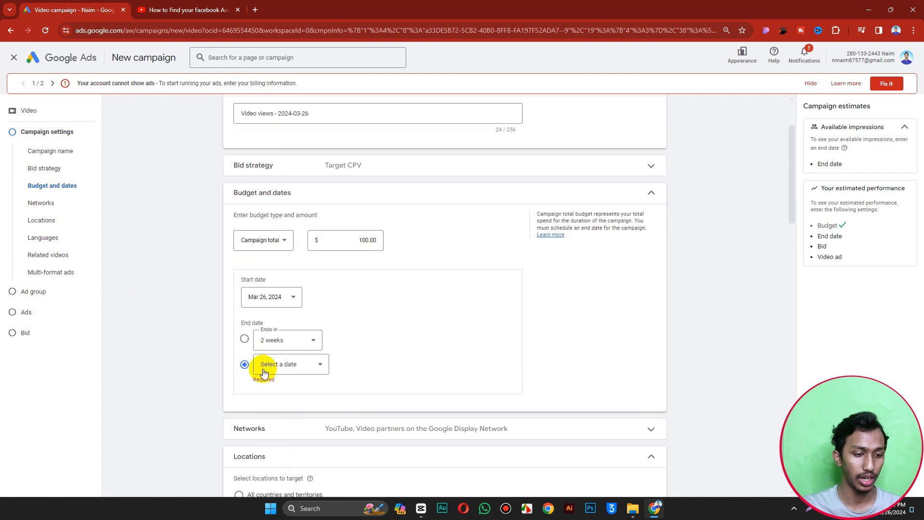
{"action": "left_click", "coordinate": [245, 339]}
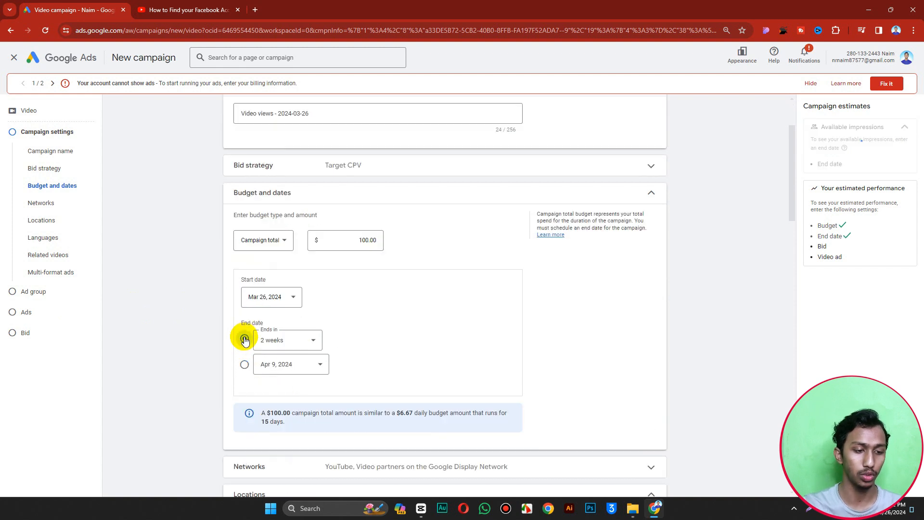
{"action": "left_click", "coordinate": [310, 352]}
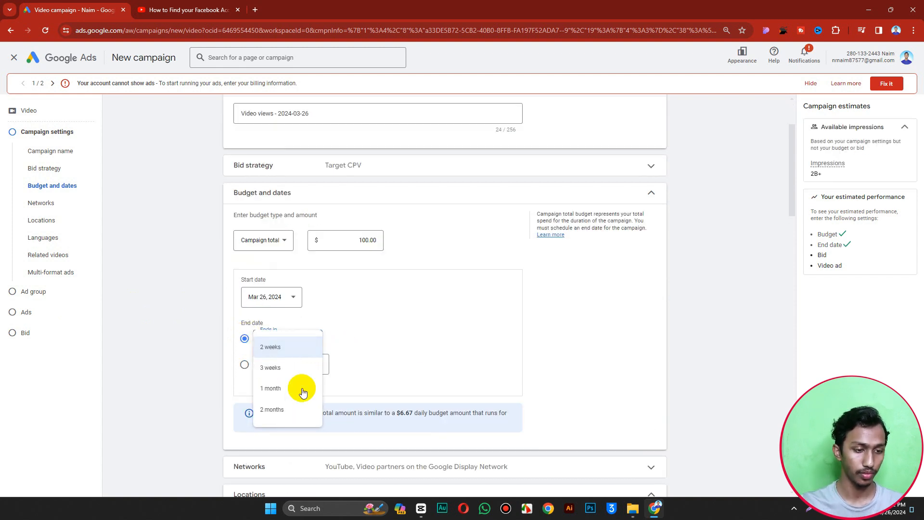
{"action": "left_click", "coordinate": [449, 354]}
{"action": "scroll", "coordinate": [403, 353], "scroll_direction": "down", "scroll_amount": 3}
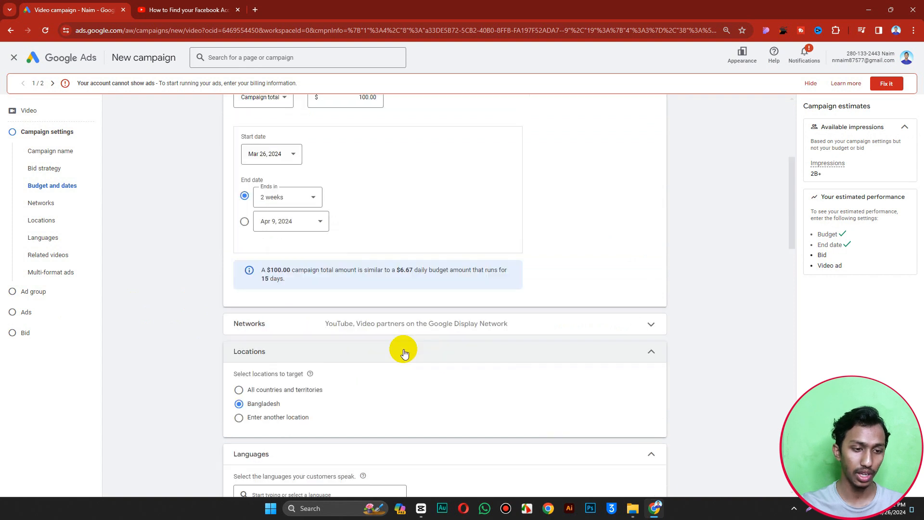
{"action": "left_click", "coordinate": [303, 221]}
{"action": "left_click", "coordinate": [277, 289]}
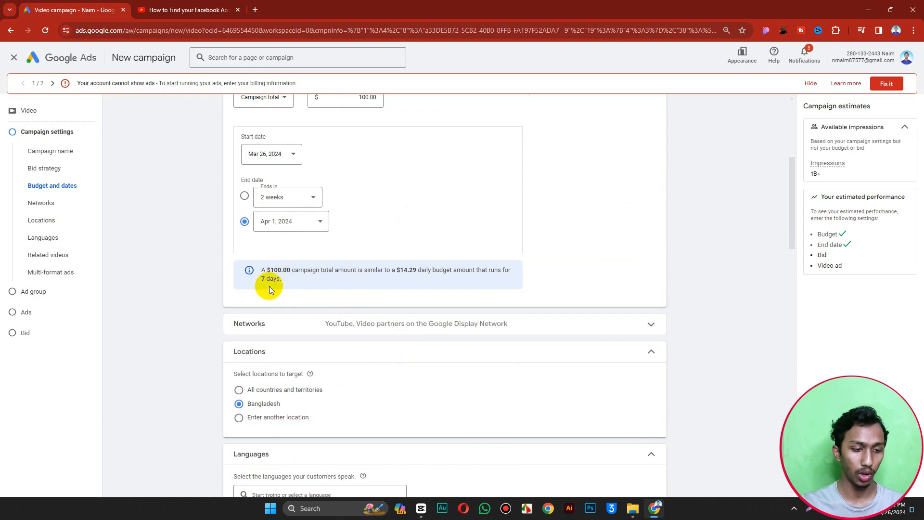
- Enter another location for the campaign by searching for "us" and target the United States
{"action": "scroll", "coordinate": [268, 289], "scroll_direction": "down", "scroll_amount": 1}
{"action": "left_click", "coordinate": [253, 343]}
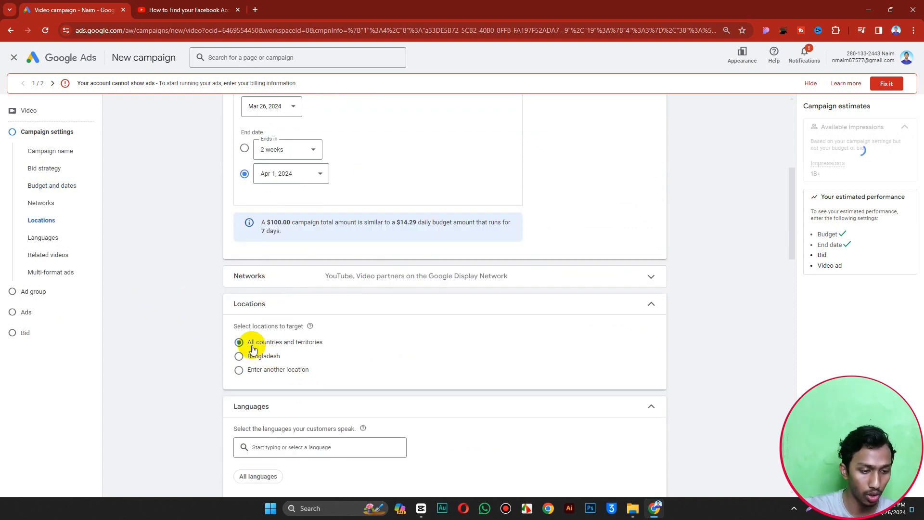
{"action": "left_click", "coordinate": [241, 357]}
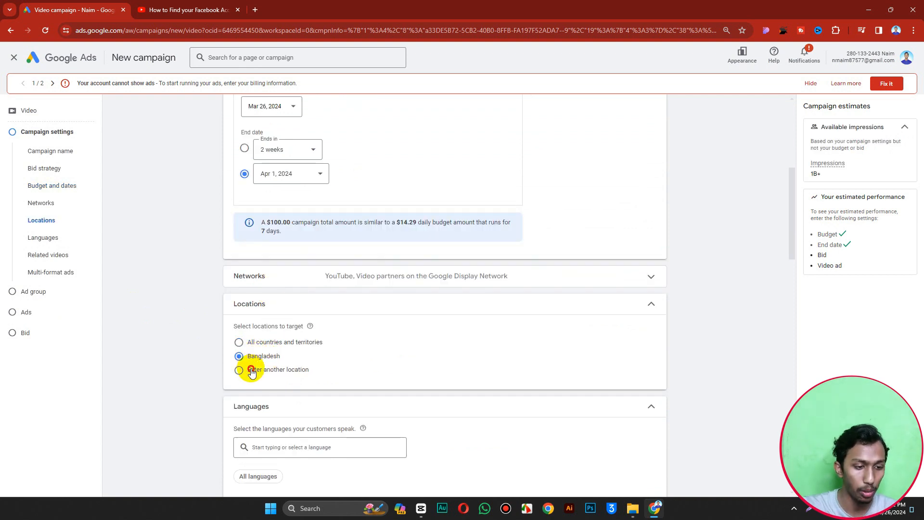
{"action": "left_click", "coordinate": [243, 369]}
{"action": "left_click", "coordinate": [289, 397]}
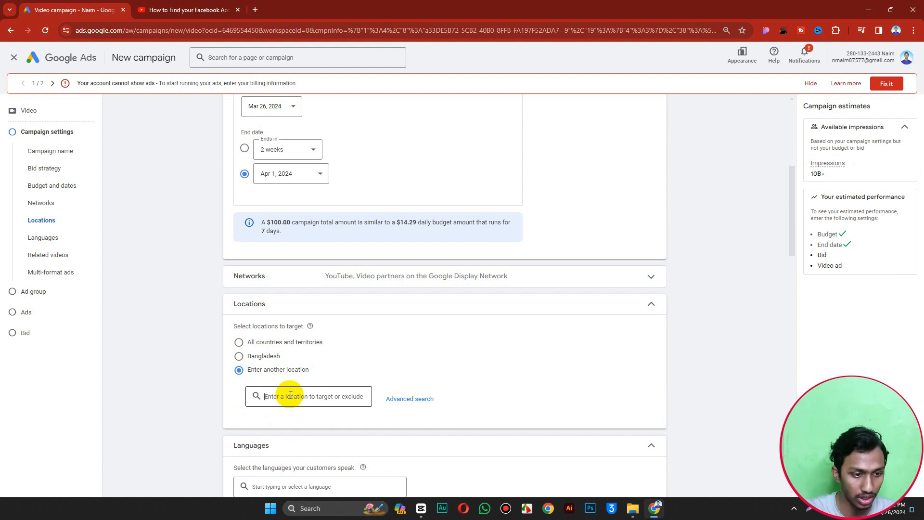
{"action": "type", "text": "us"}
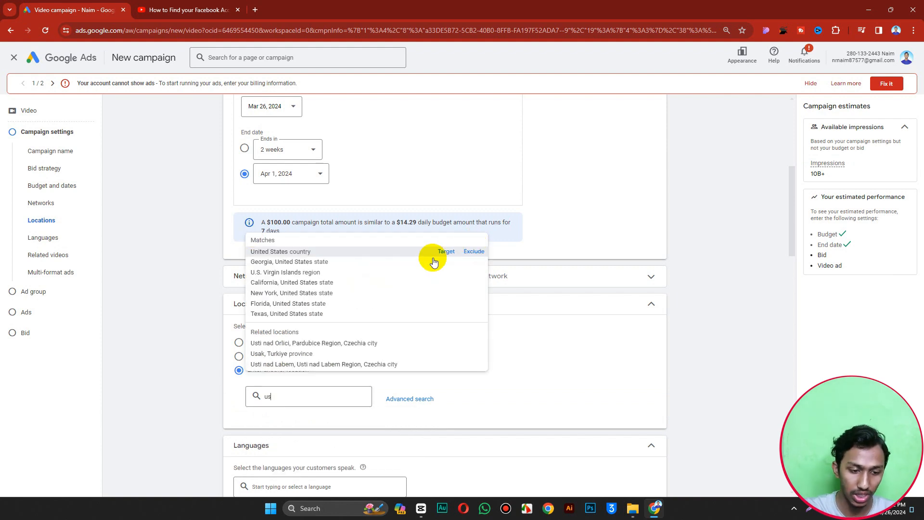
{"action": "left_click", "coordinate": [446, 251]}
- Expand the campaign's additional settings between the multi-format ads and ad group sections
{"action": "scroll", "coordinate": [398, 256], "scroll_direction": "down", "scroll_amount": 5}
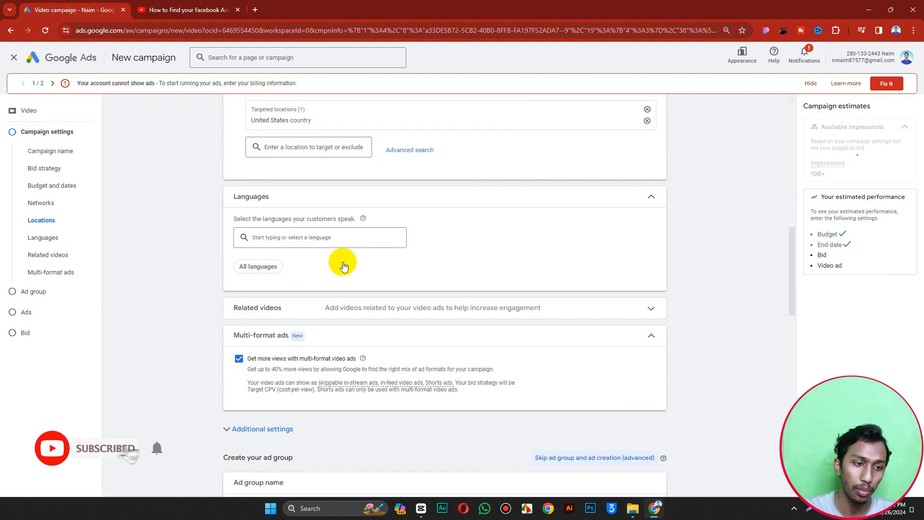
{"action": "scroll", "coordinate": [343, 267], "scroll_direction": "down", "scroll_amount": 2}
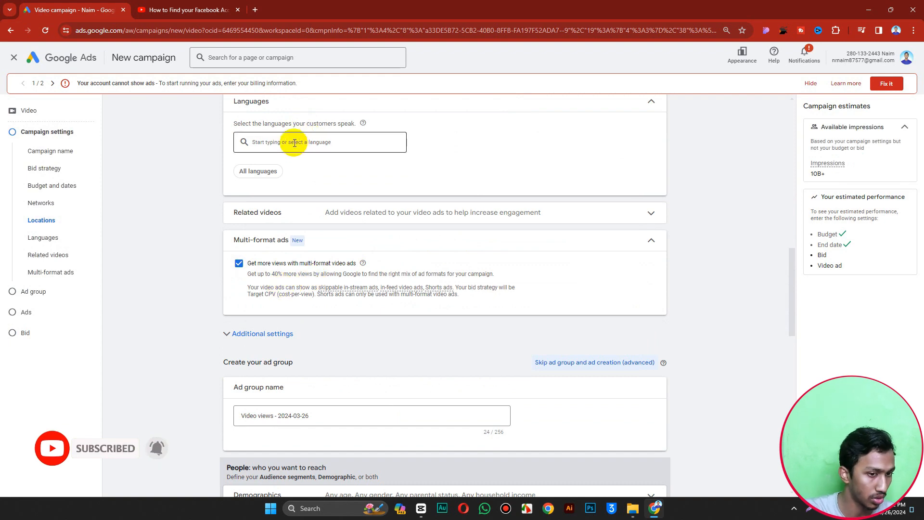
{"action": "scroll", "coordinate": [295, 163], "scroll_direction": "up", "scroll_amount": 2}
{"action": "scroll", "coordinate": [332, 294], "scroll_direction": "down", "scroll_amount": 3}
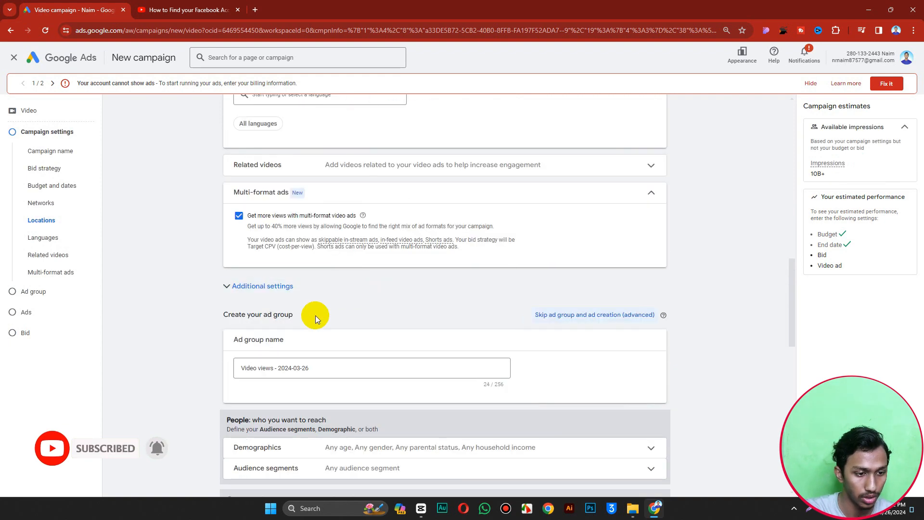
{"action": "left_click", "coordinate": [228, 288]}
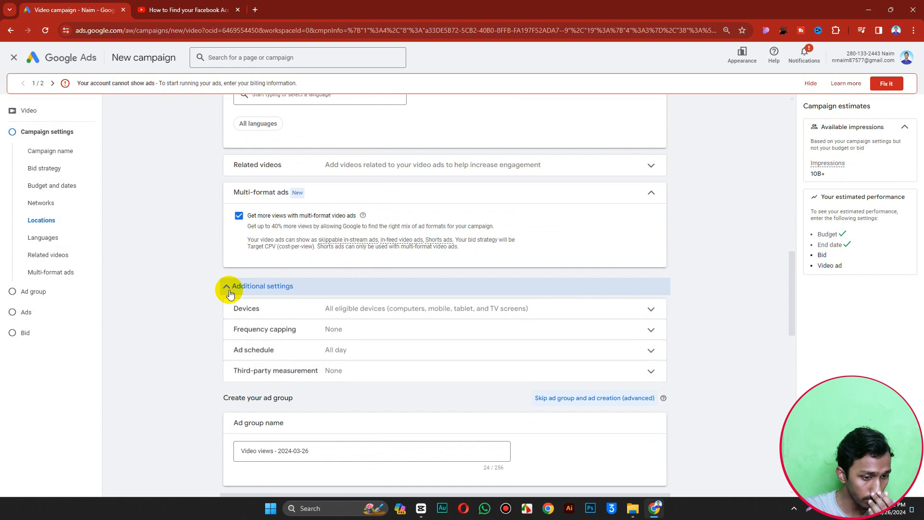
- Try specific device targeting with computers excluded, and return the campaign to showing on all eligible devices
{"action": "left_click", "coordinate": [331, 311]}
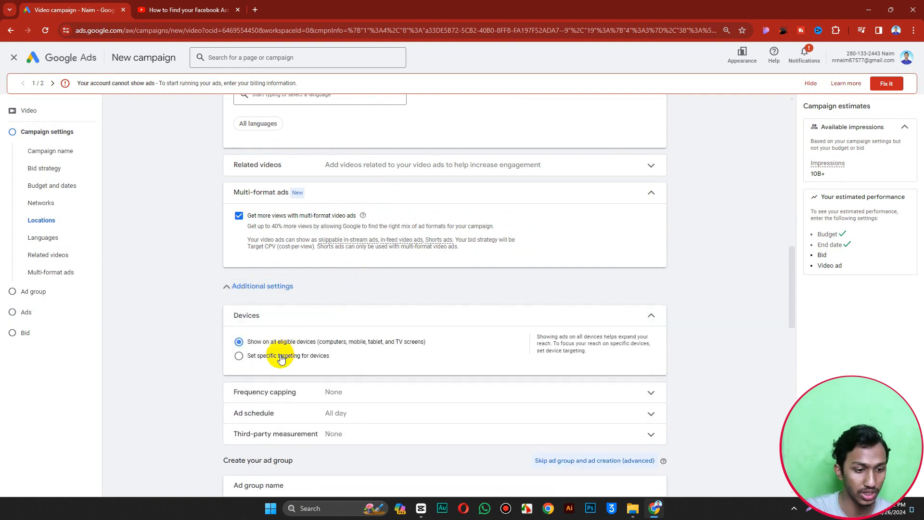
{"action": "left_click", "coordinate": [249, 358]}
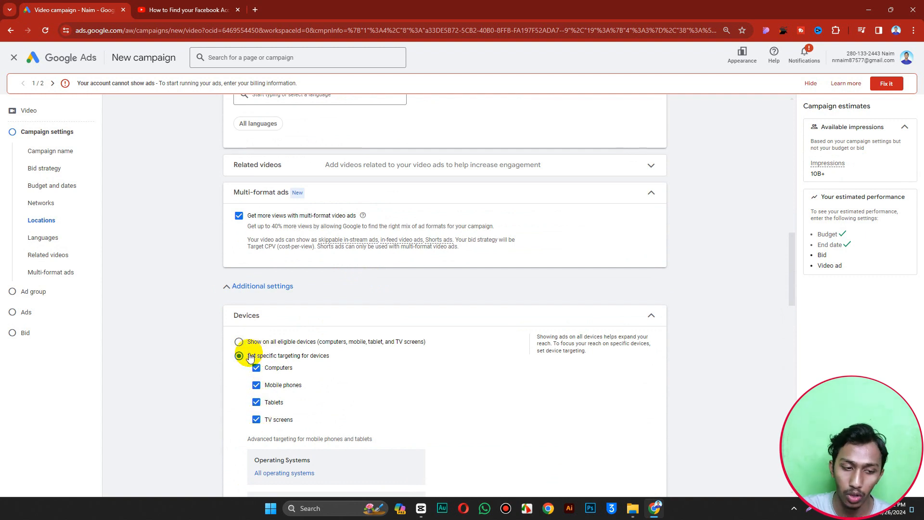
{"action": "left_click", "coordinate": [257, 369]}
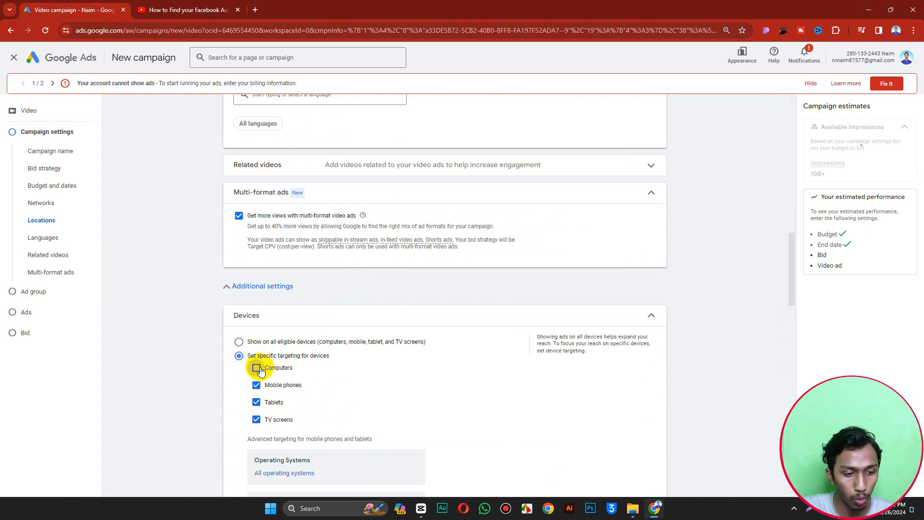
{"action": "left_click", "coordinate": [256, 368]}
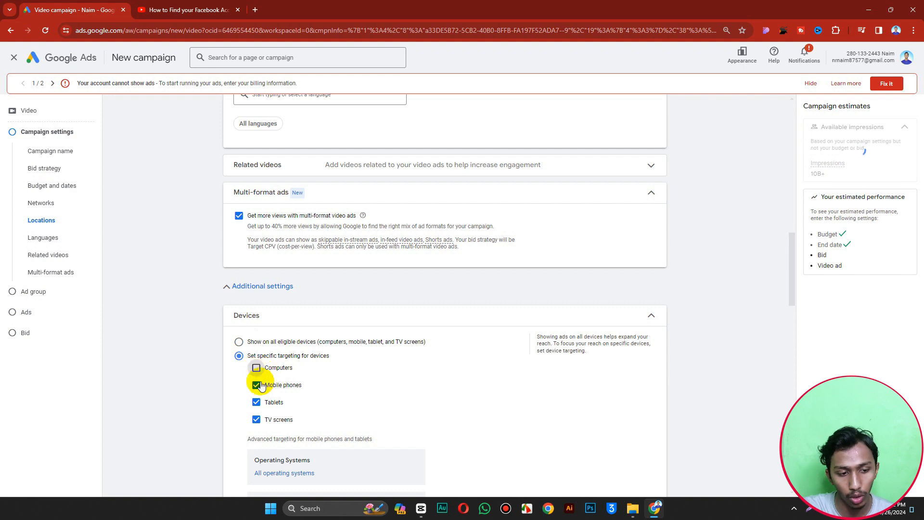
{"action": "left_click", "coordinate": [241, 343]}
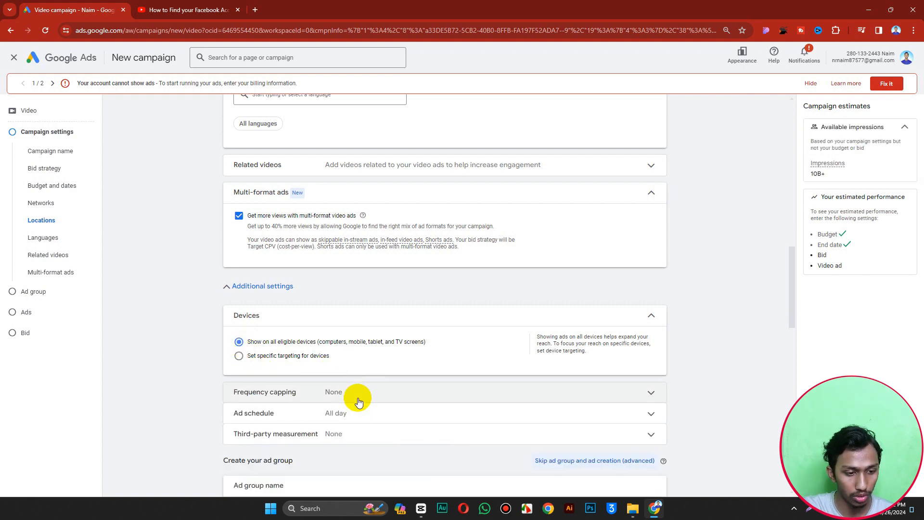
- Look through the campaign's third-party measurement, ad schedule and frequency capping settings
{"action": "scroll", "coordinate": [359, 402], "scroll_direction": "down", "scroll_amount": 2}
{"action": "left_click", "coordinate": [355, 347]}
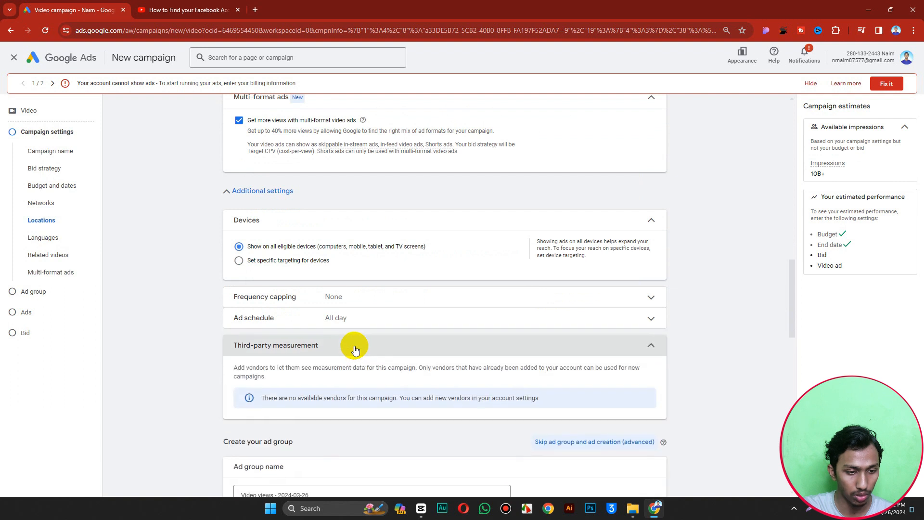
{"action": "left_click", "coordinate": [355, 347]}
{"action": "left_click", "coordinate": [361, 320]}
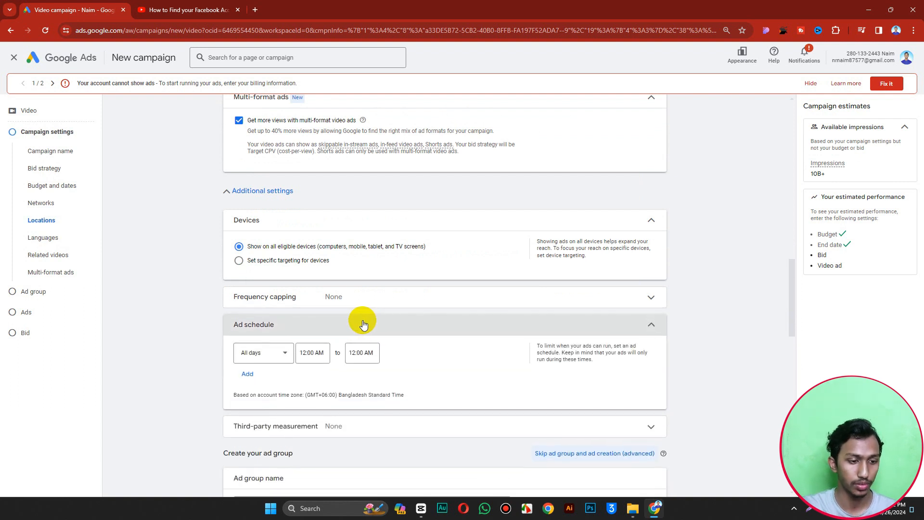
{"action": "left_click", "coordinate": [360, 314]}
{"action": "left_click", "coordinate": [357, 301]}
{"action": "left_click", "coordinate": [356, 300]}
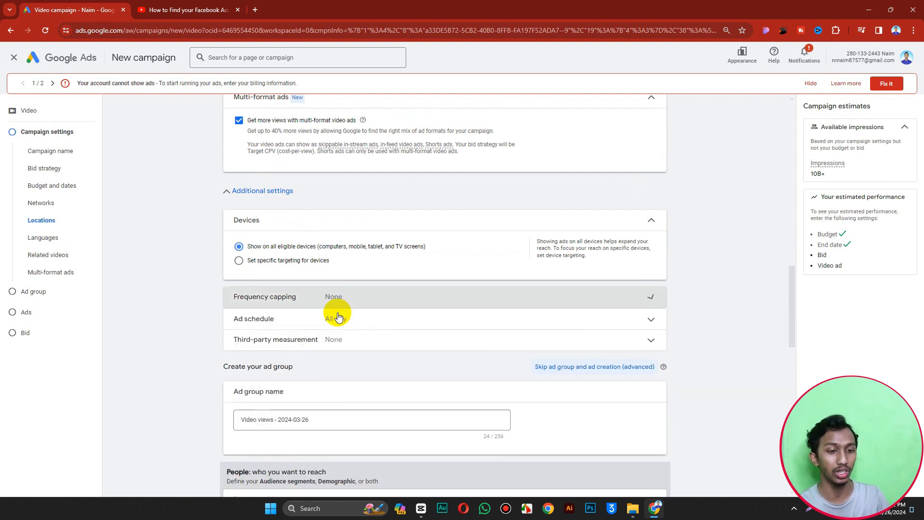
- Set the ad schedule's start time to 10:00 AM for all days
{"action": "left_click", "coordinate": [289, 329]}
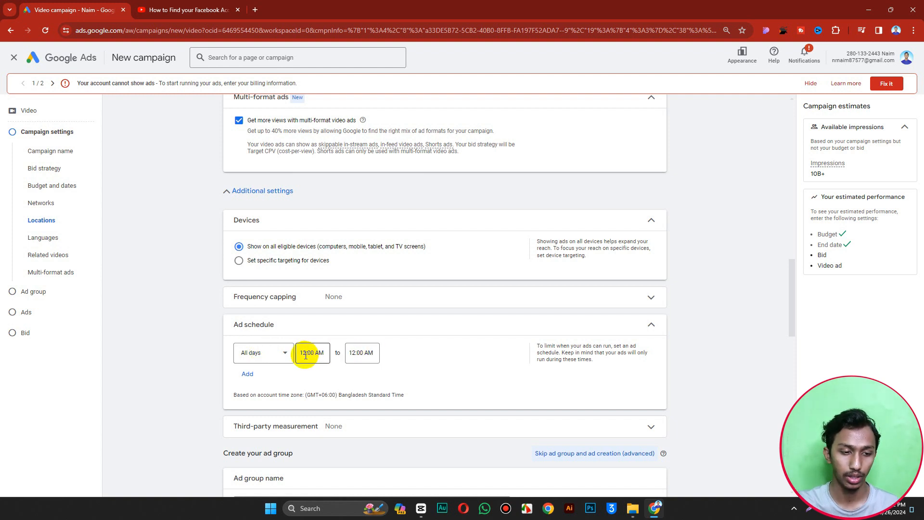
{"action": "left_click", "coordinate": [305, 355]}
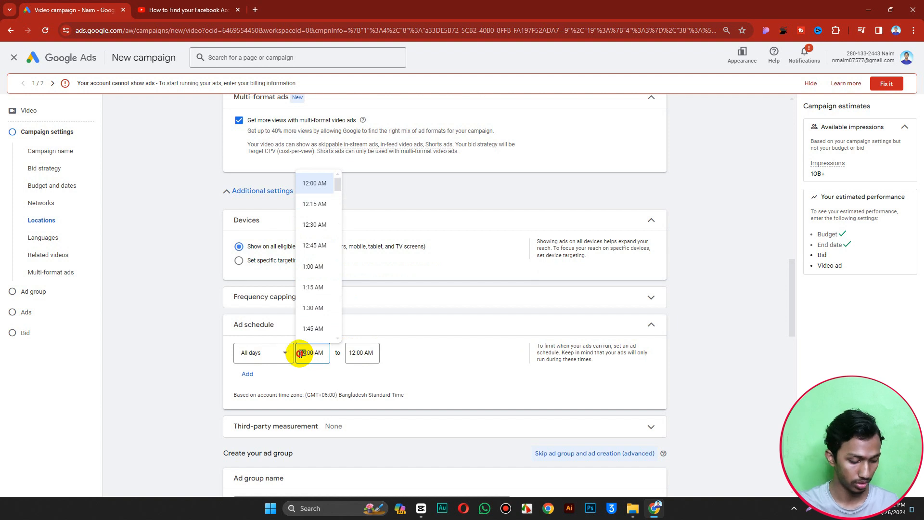
{"action": "key", "text": "BackSpace"}
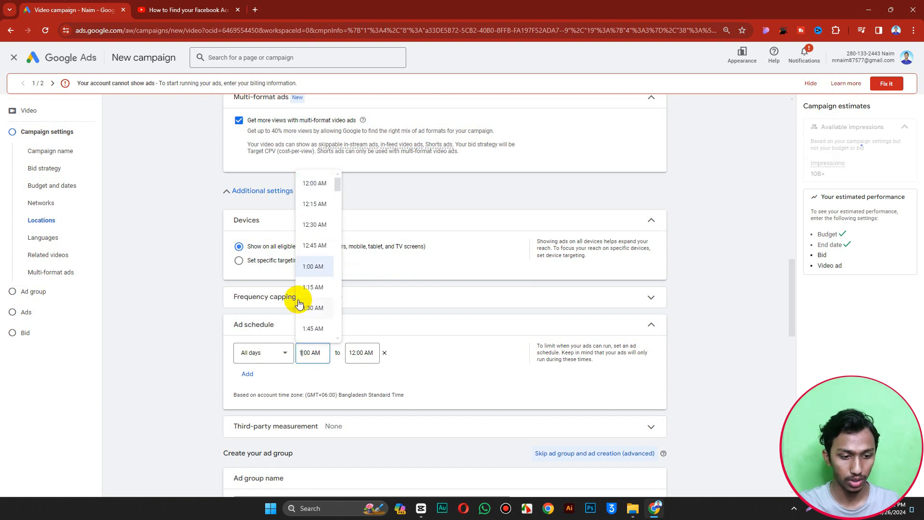
{"action": "type", "text": "0"}
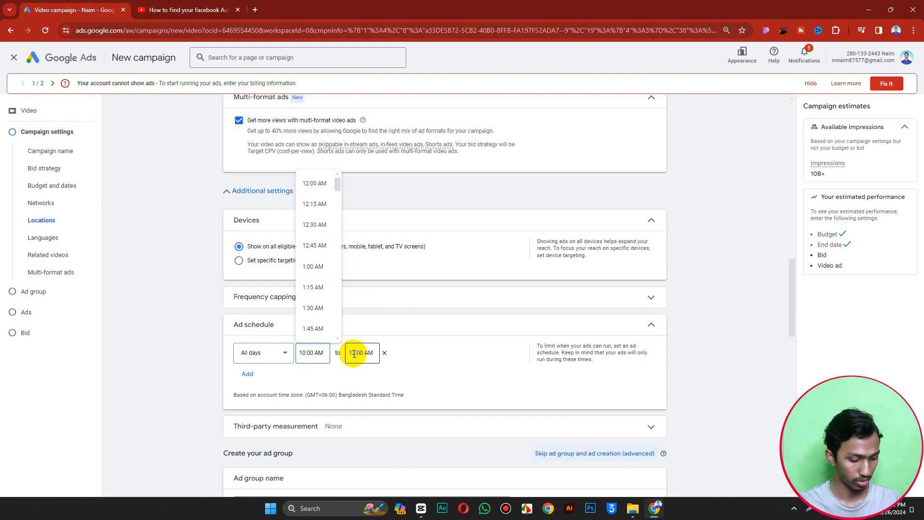
- Try to set the ad schedule's end time to 10:00 PM
{"action": "left_click", "coordinate": [352, 354]}
{"action": "type", "text": "10"}
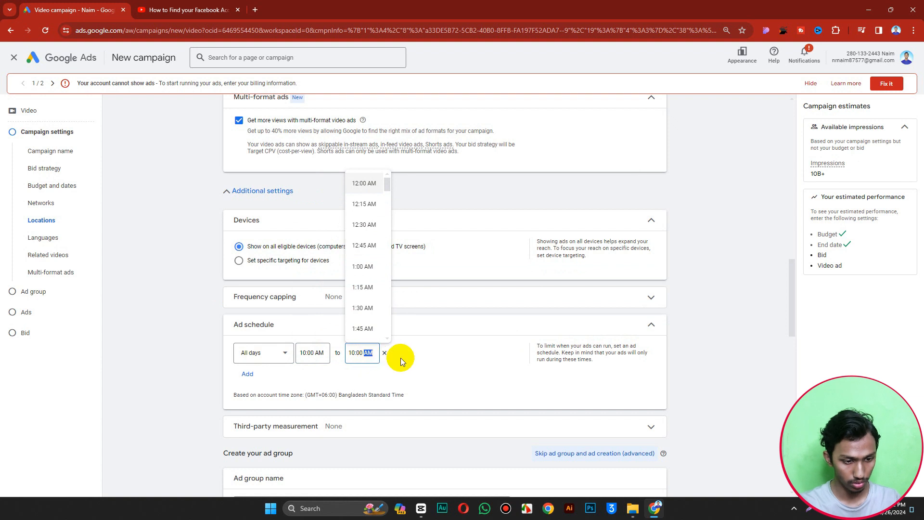
{"action": "type", "text": "p"}
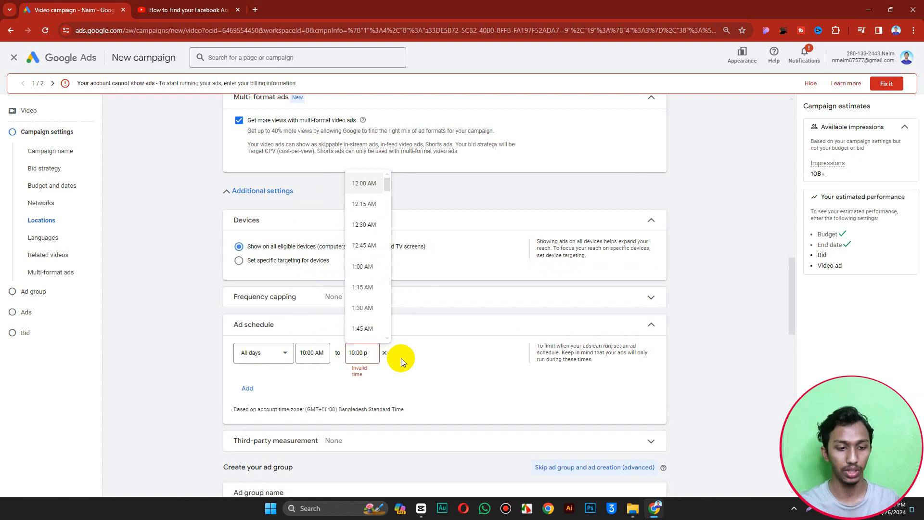
{"action": "type", "text": "m"}
{"action": "key", "text": "Return"}
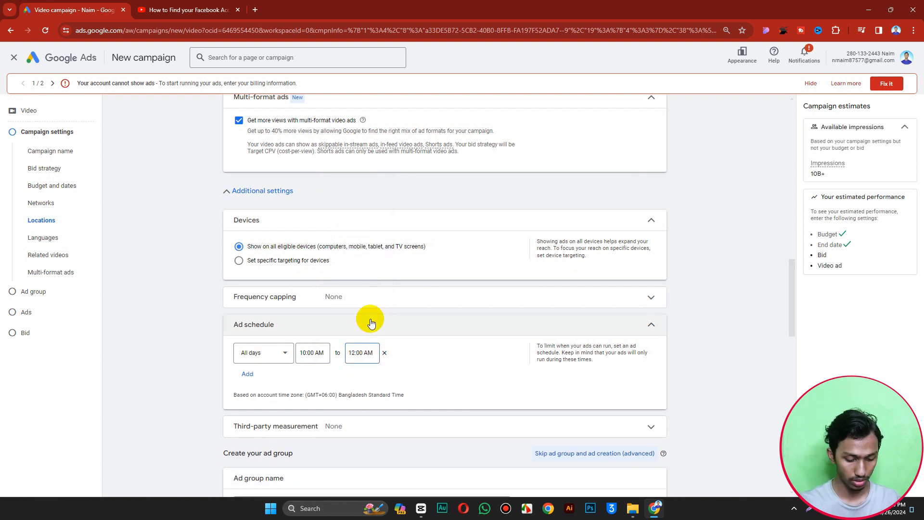
- Set the ad schedule's end time to 12:00 PM
{"action": "key", "text": "BackSpace"}
{"action": "key", "text": "BackSpace"}
{"action": "key", "text": "BackSpace"}
{"action": "type", "text": "PM"}
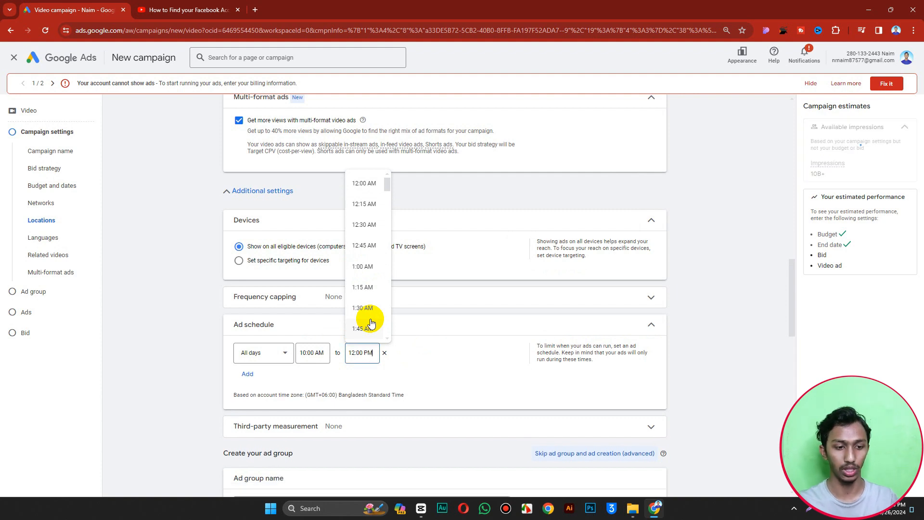
{"action": "left_click", "coordinate": [171, 374]}
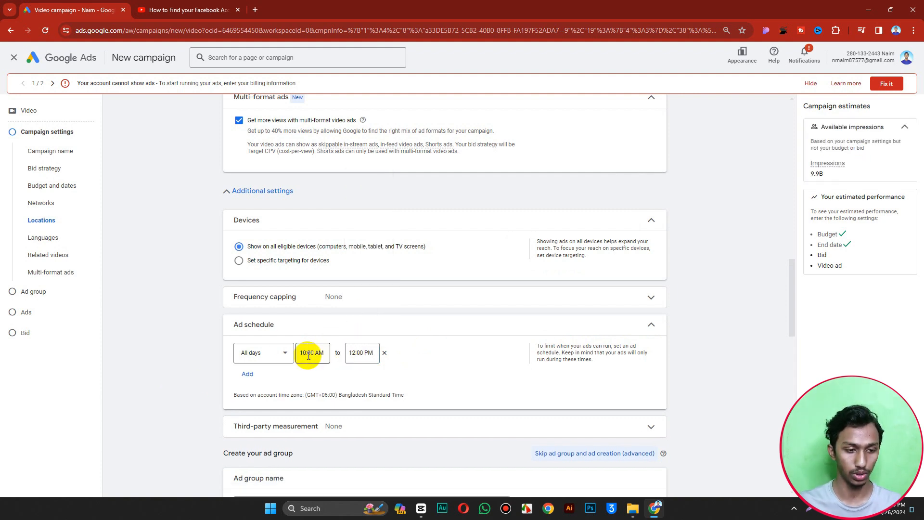
- Rename the ad group as "Video views"
{"action": "scroll", "coordinate": [309, 356], "scroll_direction": "down", "scroll_amount": 4}
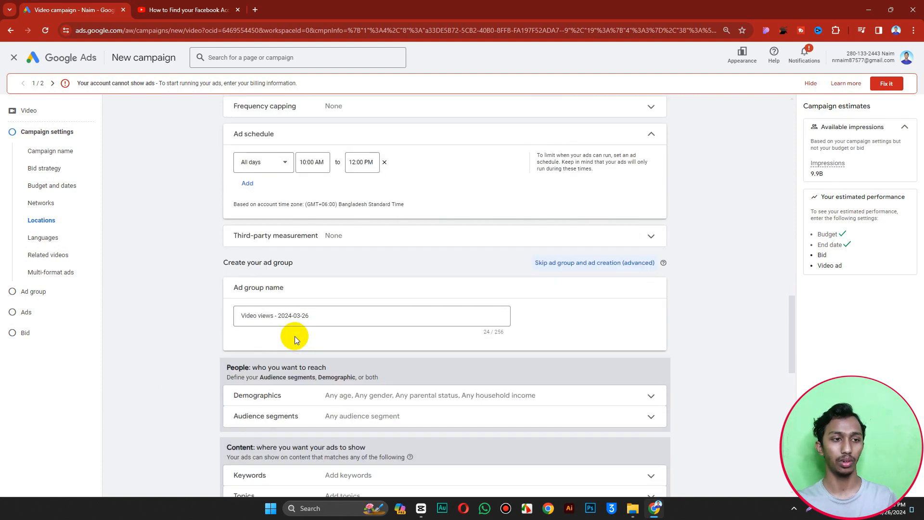
{"action": "triple_click", "coordinate": [347, 316]}
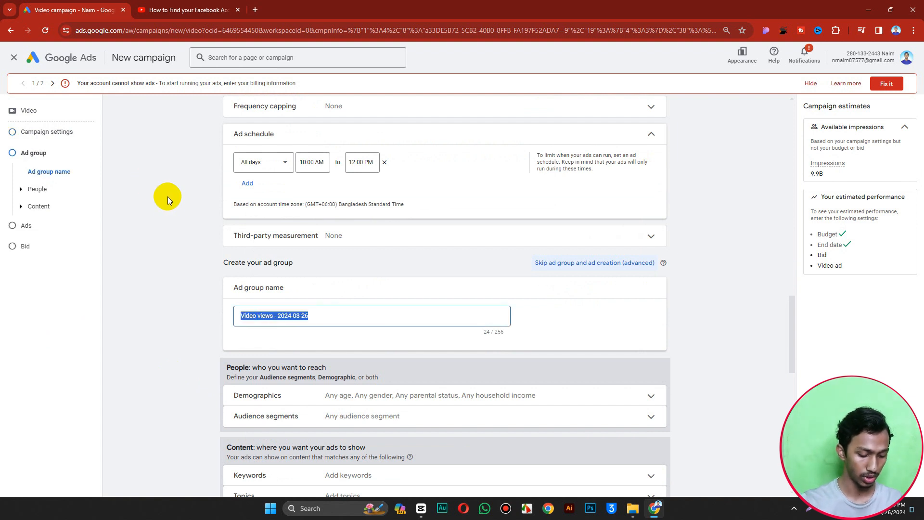
{"action": "type", "text": "Vide"}
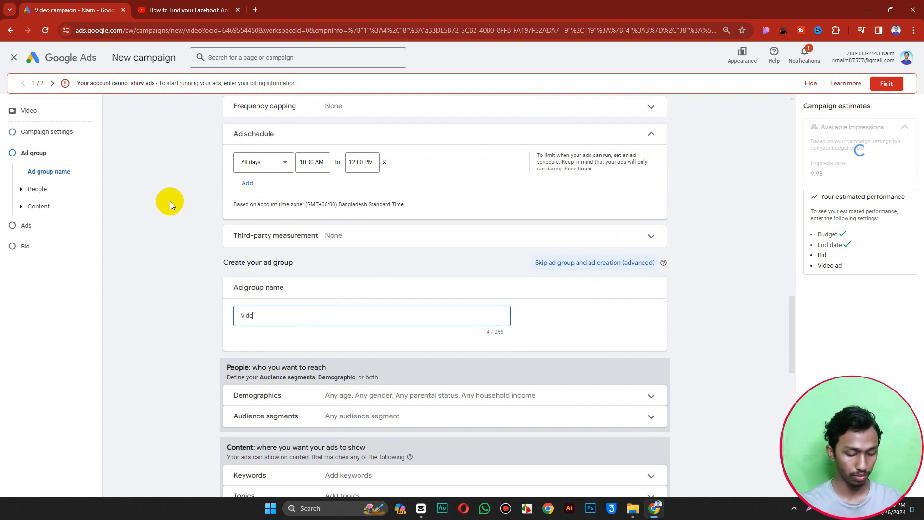
{"action": "type", "text": "o views"}
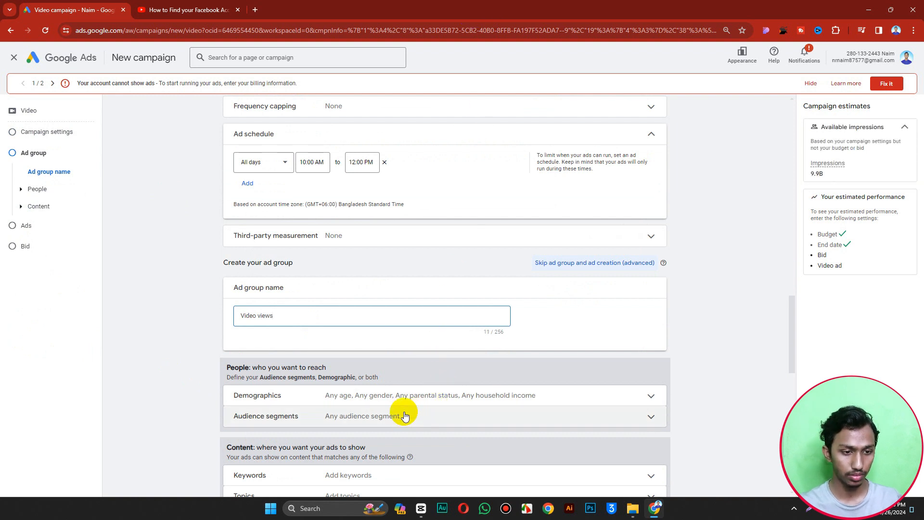
- Exclude the unknown gender from the ad group's demographics, and glance at the YouTube video's page before returning to Google Ads
{"action": "left_click", "coordinate": [406, 396]}
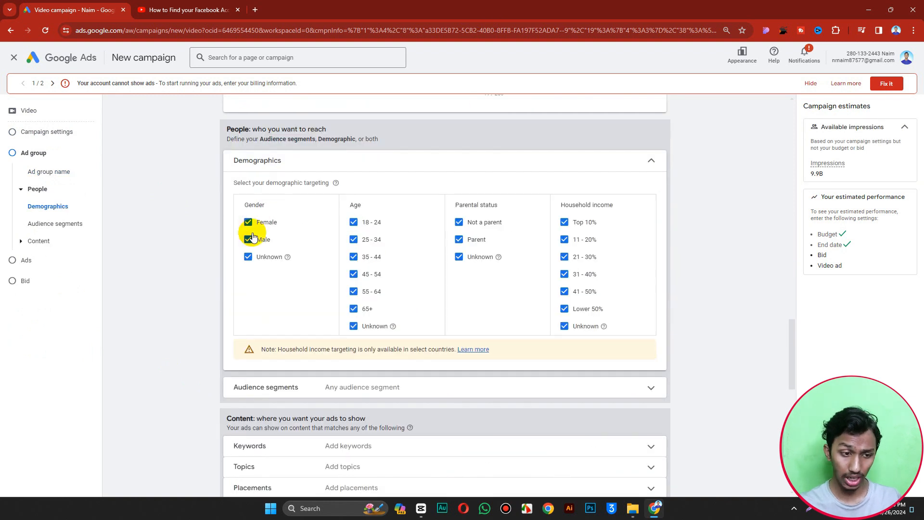
{"action": "left_click", "coordinate": [248, 257]}
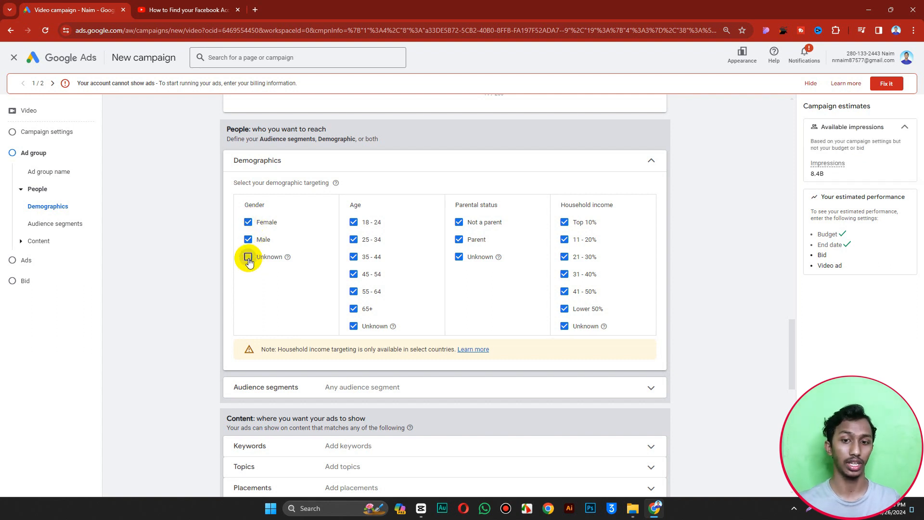
{"action": "left_click", "coordinate": [183, 10]}
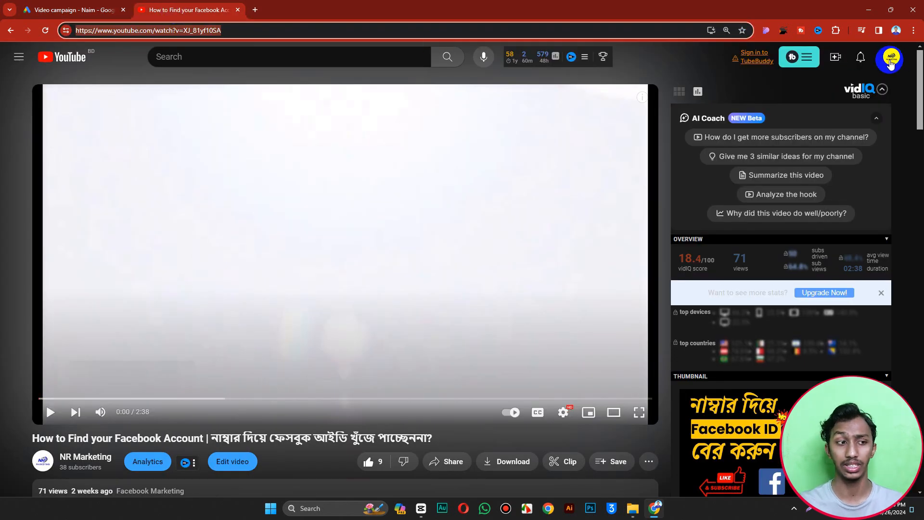
{"action": "left_click", "coordinate": [81, 6]}
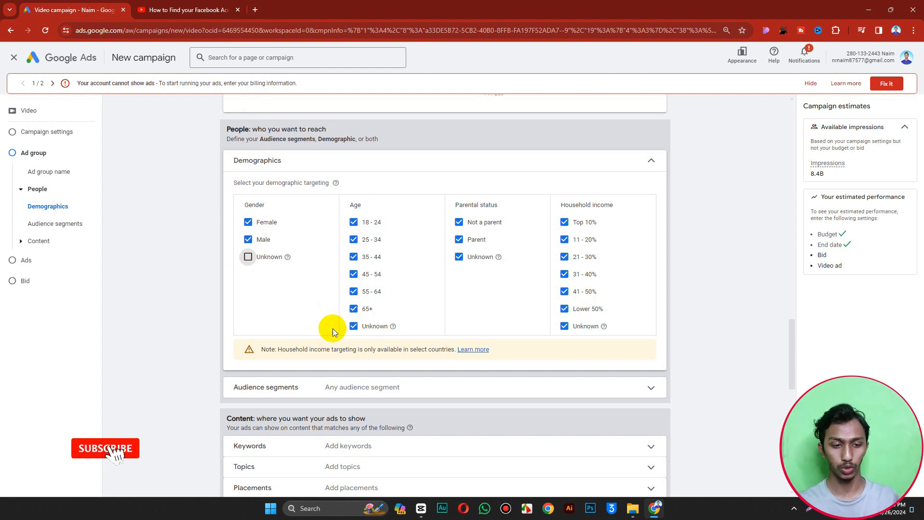
- Exclude ages 65+ and unknown, unknown parental status and unknown household income from the ad group's demographic targeting
{"action": "left_click", "coordinate": [353, 326]}
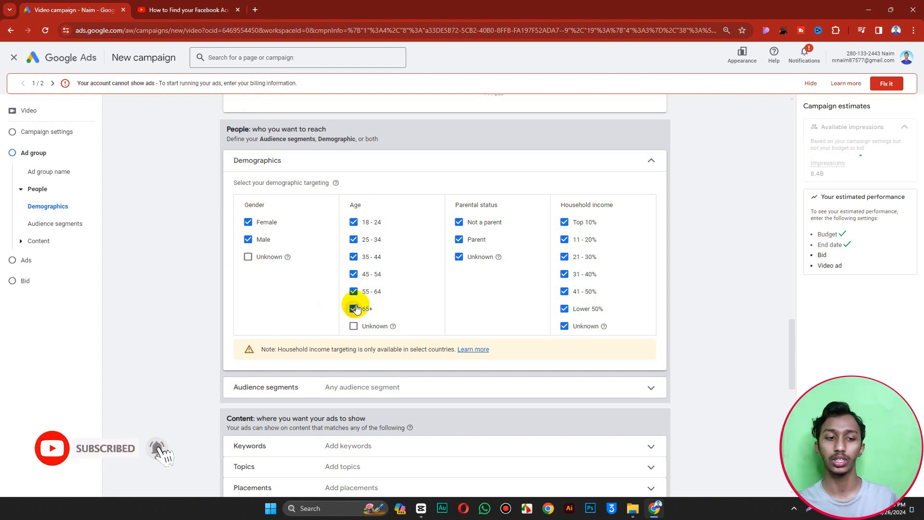
{"action": "left_click", "coordinate": [354, 308]}
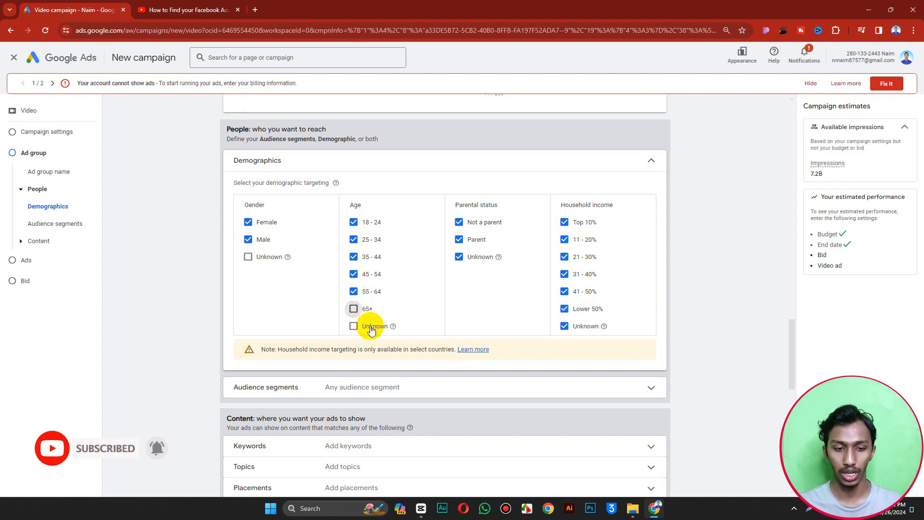
{"action": "left_click", "coordinate": [459, 257]}
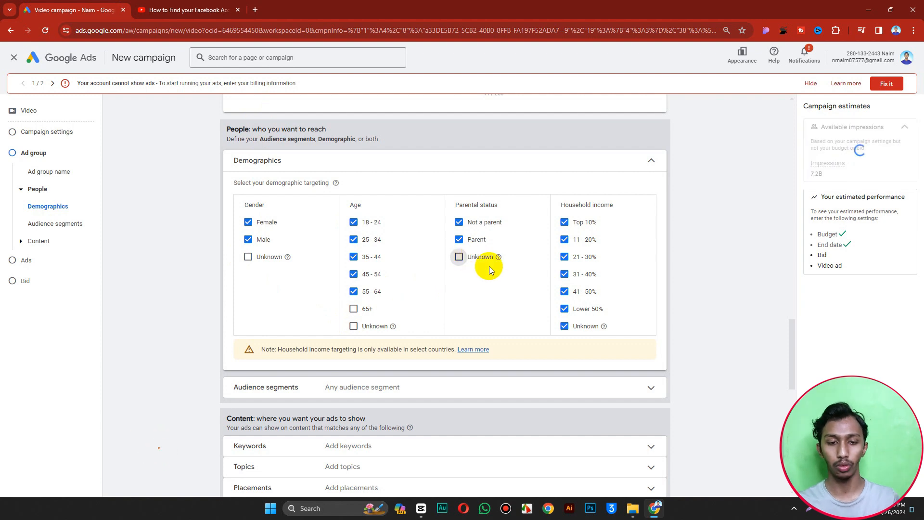
{"action": "left_click", "coordinate": [565, 327]}
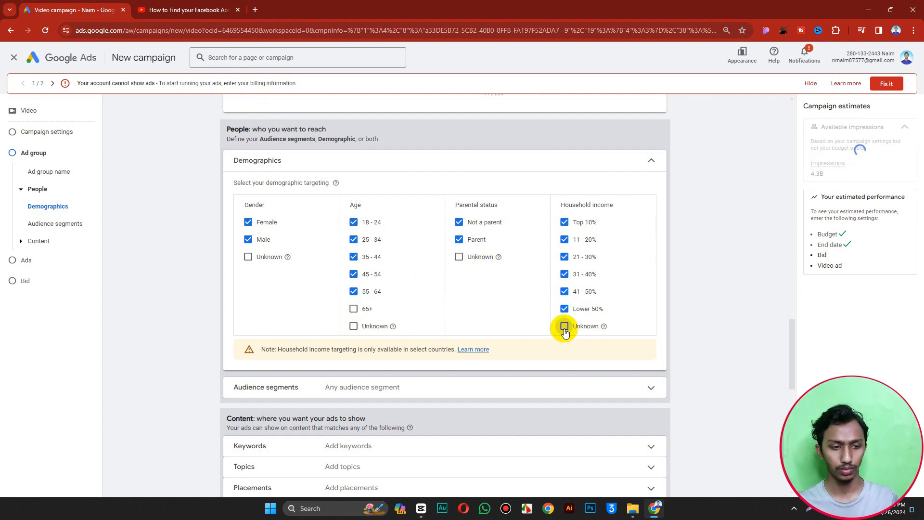
- Look at the ad group's keyword targeting options and leave them without entering any keywords
{"action": "scroll", "coordinate": [484, 308], "scroll_direction": "down", "scroll_amount": 4}
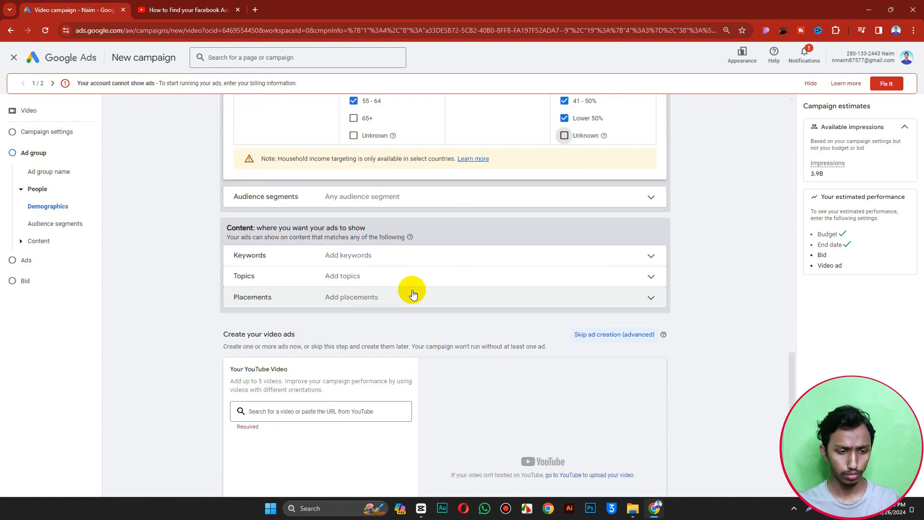
{"action": "left_click", "coordinate": [341, 258]}
{"action": "left_click", "coordinate": [302, 306]}
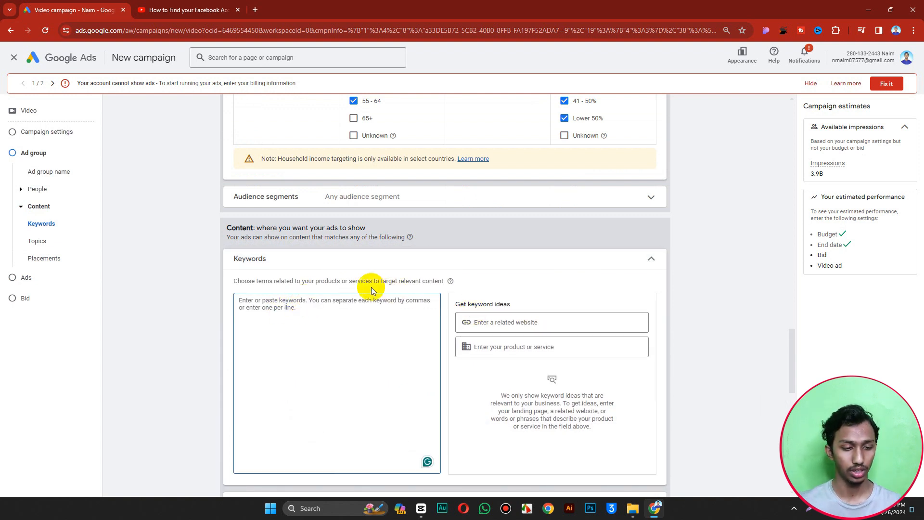
{"action": "left_click", "coordinate": [341, 258]}
- Target the ad group to the Education and Computers & Electronics topics, and glance at the list of other topics
{"action": "scroll", "coordinate": [322, 287], "scroll_direction": "down", "scroll_amount": 2}
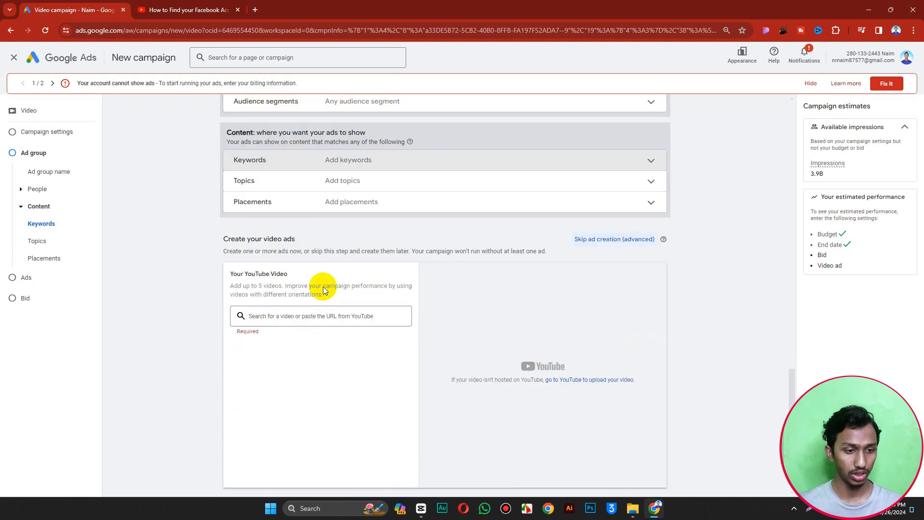
{"action": "left_click", "coordinate": [342, 185]}
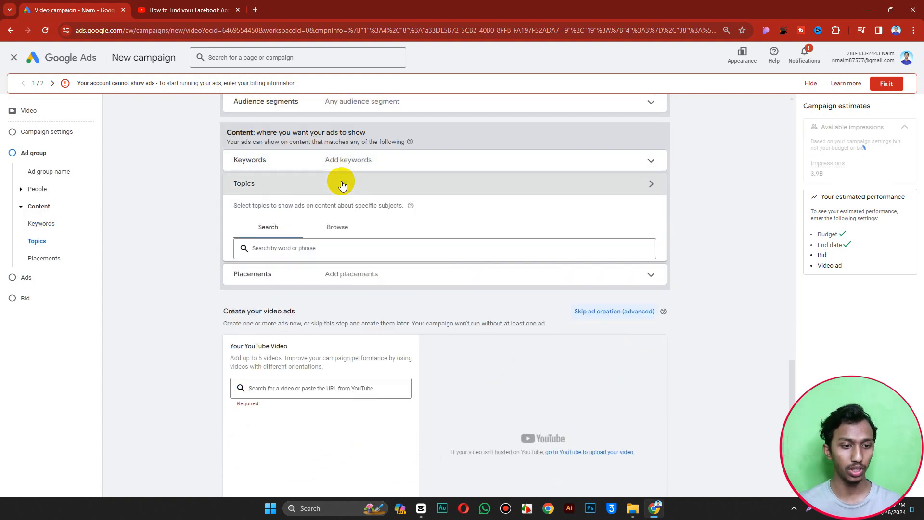
{"action": "left_click", "coordinate": [300, 252]}
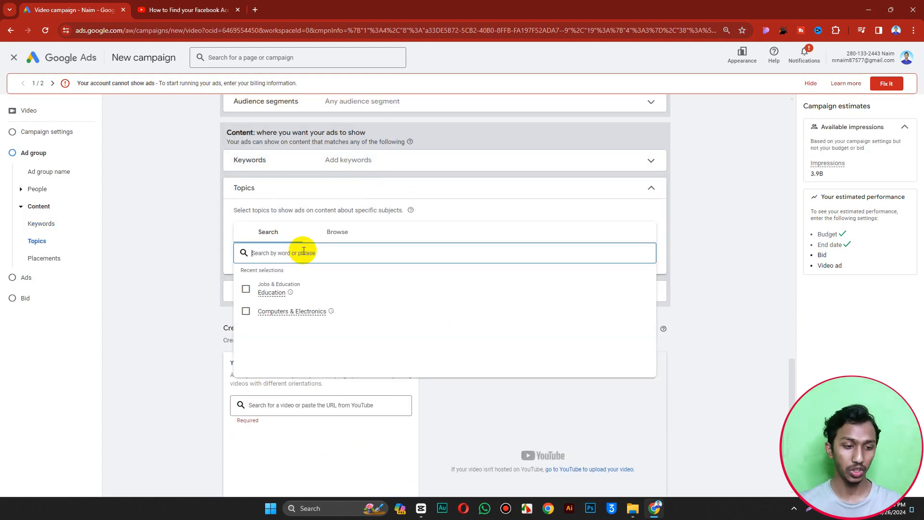
{"action": "left_click", "coordinate": [246, 289]}
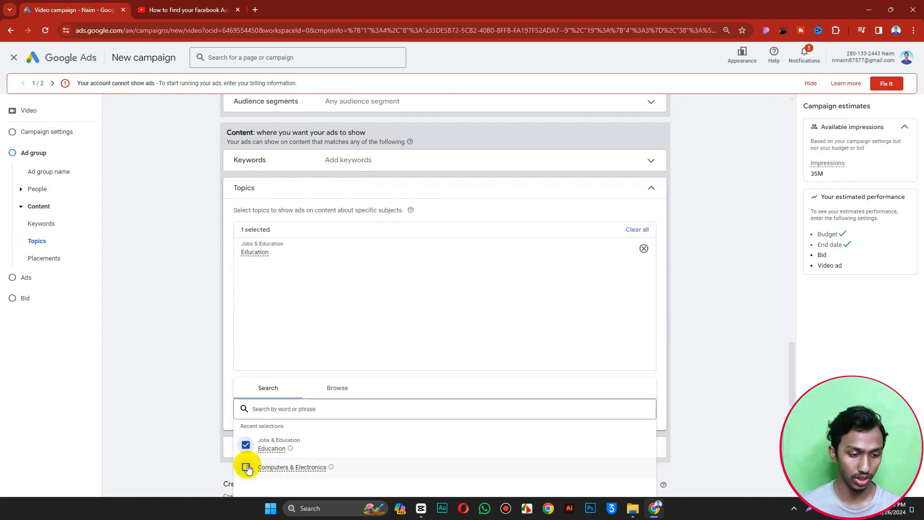
{"action": "left_click", "coordinate": [246, 467]}
{"action": "left_click", "coordinate": [322, 388]}
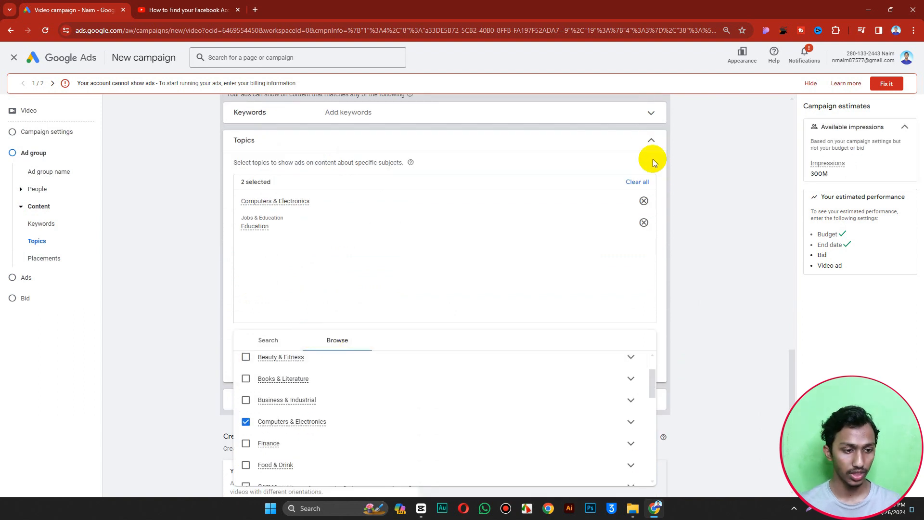
{"action": "left_click", "coordinate": [650, 141]}
{"action": "left_click", "coordinate": [311, 272]}
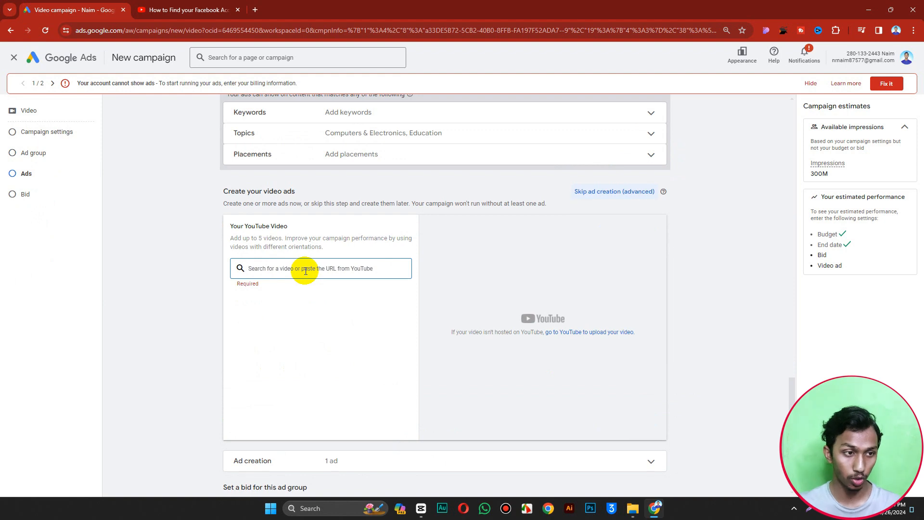
{"action": "type", "text": "https://www.youtube.com/watch?v=XJ_81yf10SA"}
{"action": "left_click", "coordinate": [216, 9]}
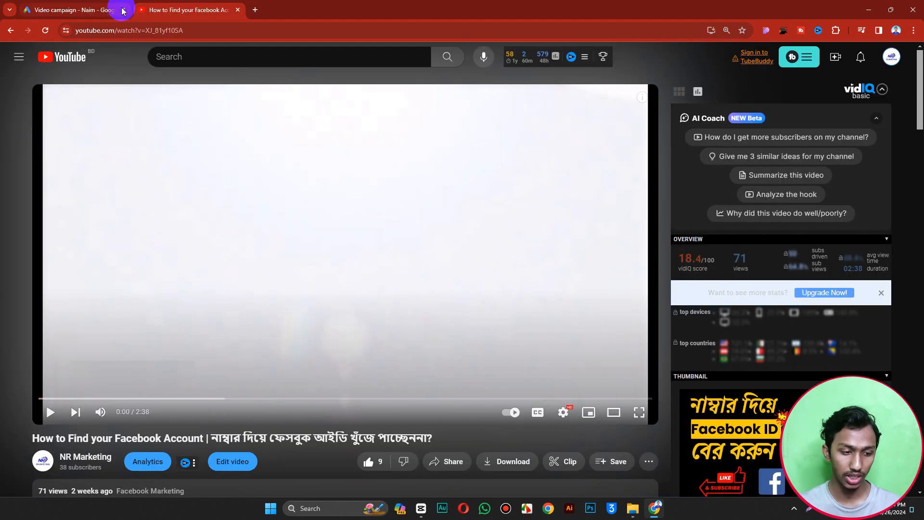
{"action": "left_click", "coordinate": [33, 4]}
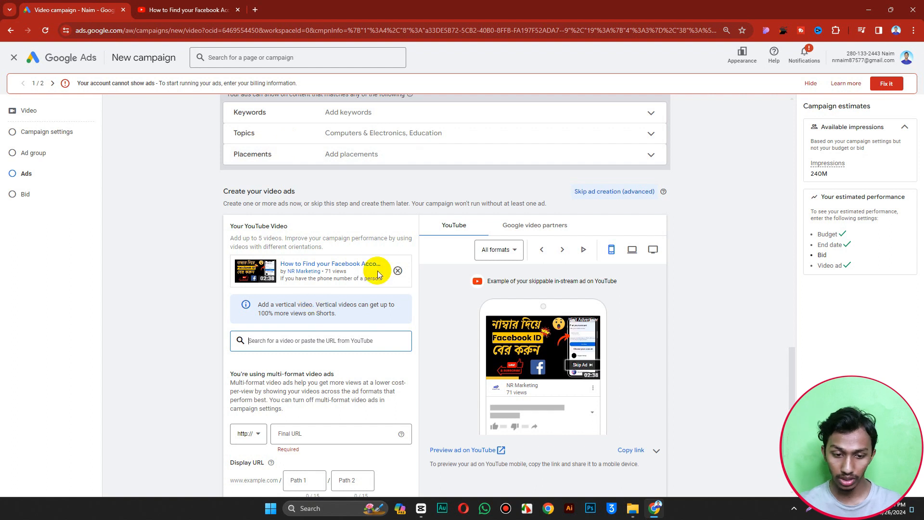
{"action": "left_click", "coordinate": [544, 352]}
{"action": "left_click", "coordinate": [565, 358]}
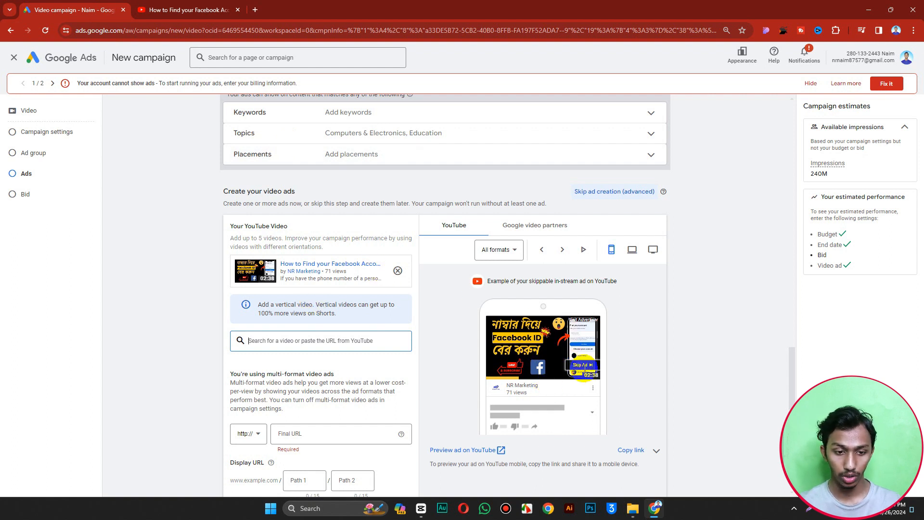
{"action": "left_click", "coordinate": [503, 249]}
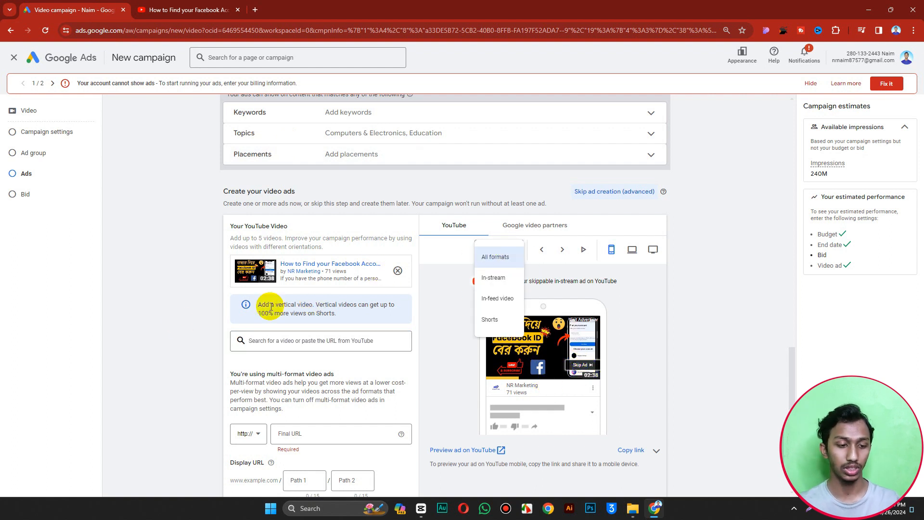
{"action": "left_click", "coordinate": [188, 315]}
{"action": "scroll", "coordinate": [332, 317], "scroll_direction": "down", "scroll_amount": 3}
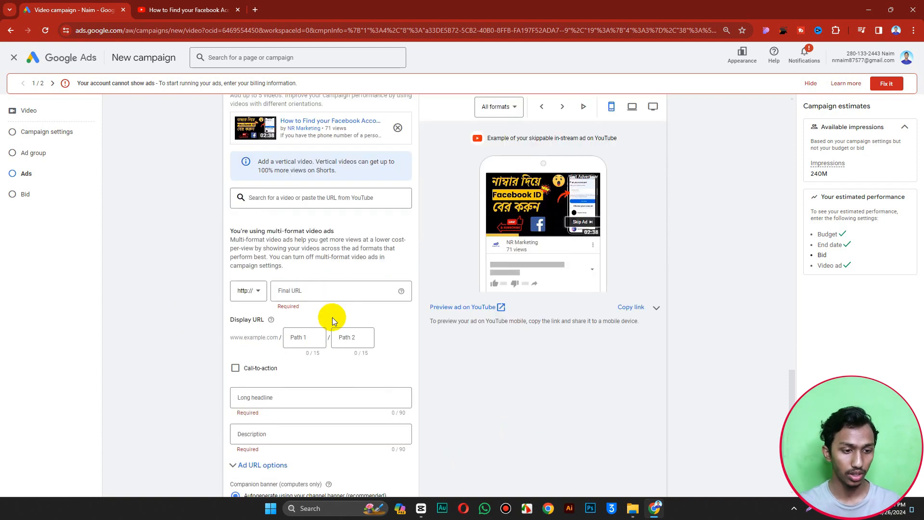
{"action": "left_click", "coordinate": [308, 293]}
{"action": "type", "text": "www.youtube.com/watch?v=XJ_81yf10SA"}
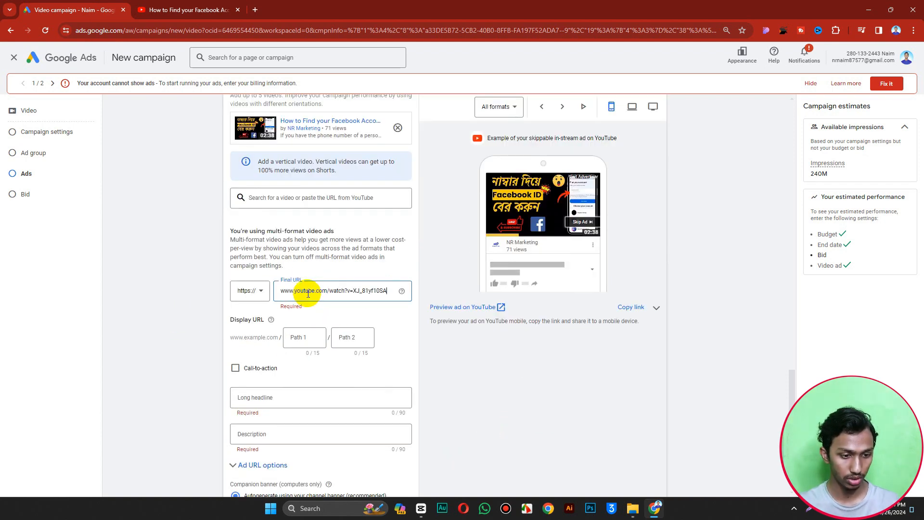
{"action": "left_click", "coordinate": [189, 255]}
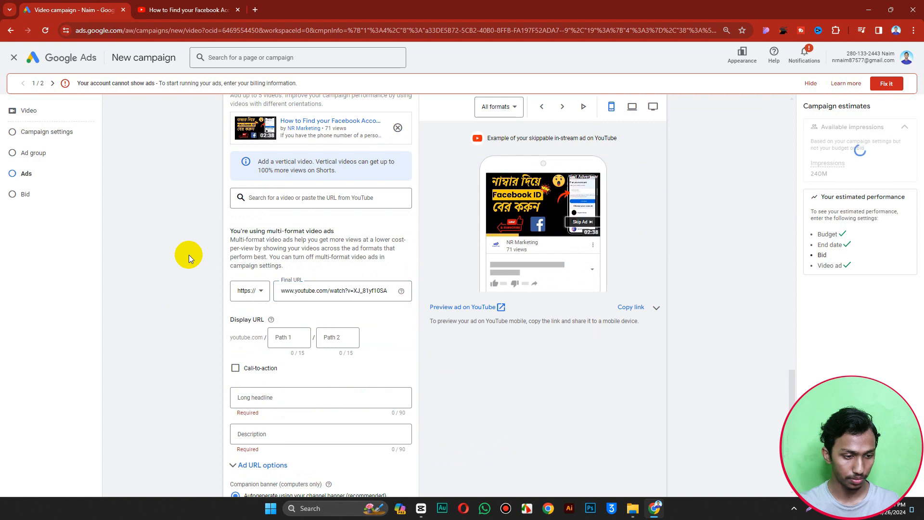
- Copy "How to Find your Facebook Account" from the video's title on YouTube and use it as the ad's long headline in Google Ads
{"action": "scroll", "coordinate": [288, 342], "scroll_direction": "down", "scroll_amount": 2}
{"action": "left_click", "coordinate": [263, 305]}
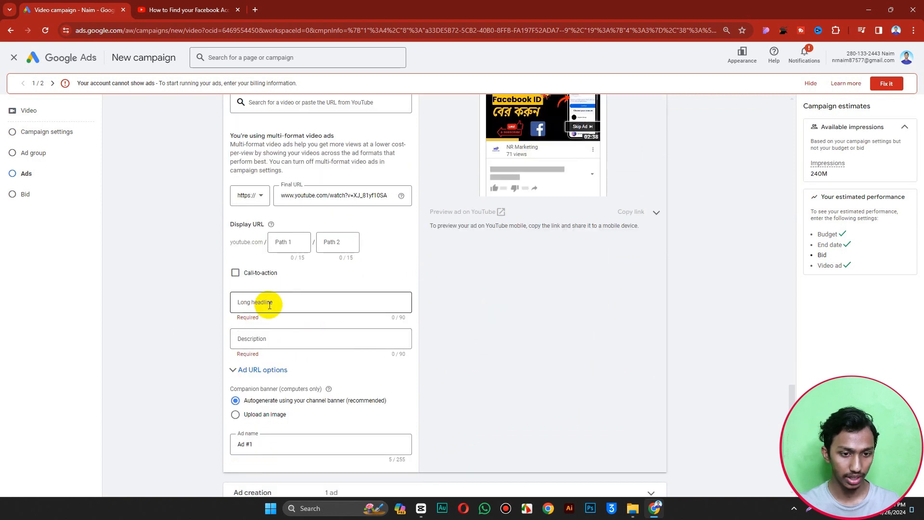
{"action": "scroll", "coordinate": [296, 309], "scroll_direction": "up", "scroll_amount": 1}
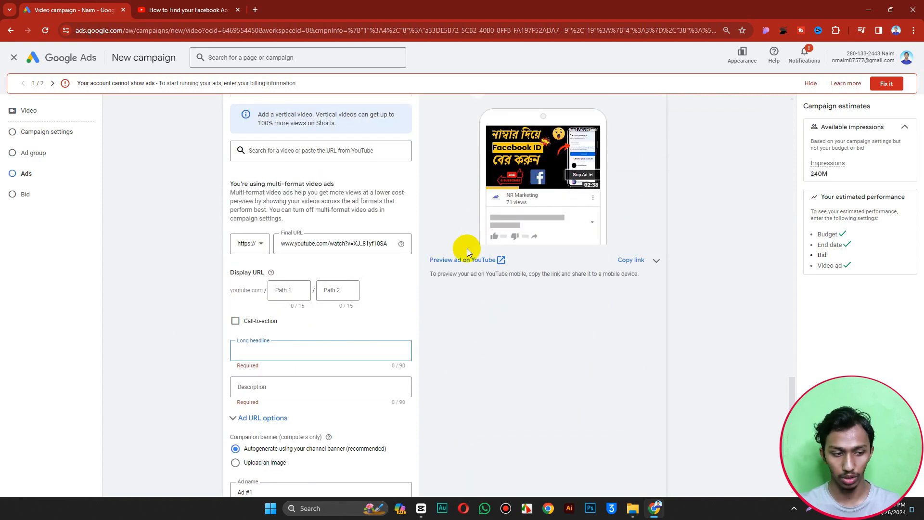
{"action": "left_click", "coordinate": [173, 9]}
{"action": "left_click_drag", "start_coordinate": [32, 440], "coordinate": [205, 439]}
{"action": "key", "text": "ctrl+c"}
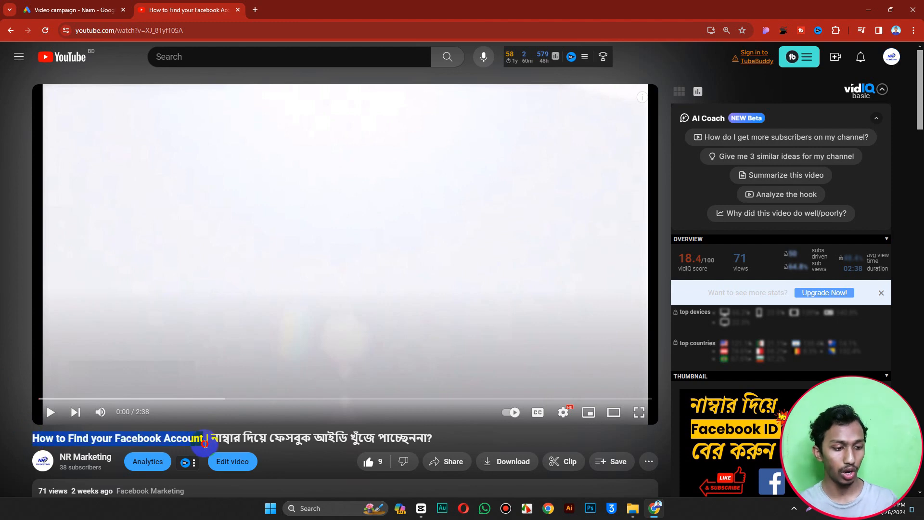
{"action": "left_click", "coordinate": [68, 8]}
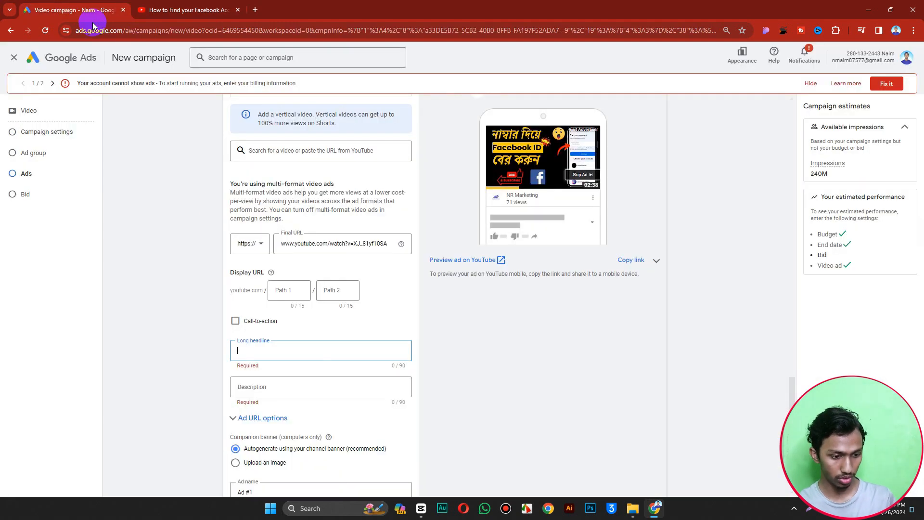
{"action": "left_click", "coordinate": [243, 340]}
{"action": "key", "text": "ctrl+v"}
- Copy the opening paragraph of the video's description on YouTube and paste it as the ad's description in Google Ads
{"action": "left_click", "coordinate": [276, 385]}
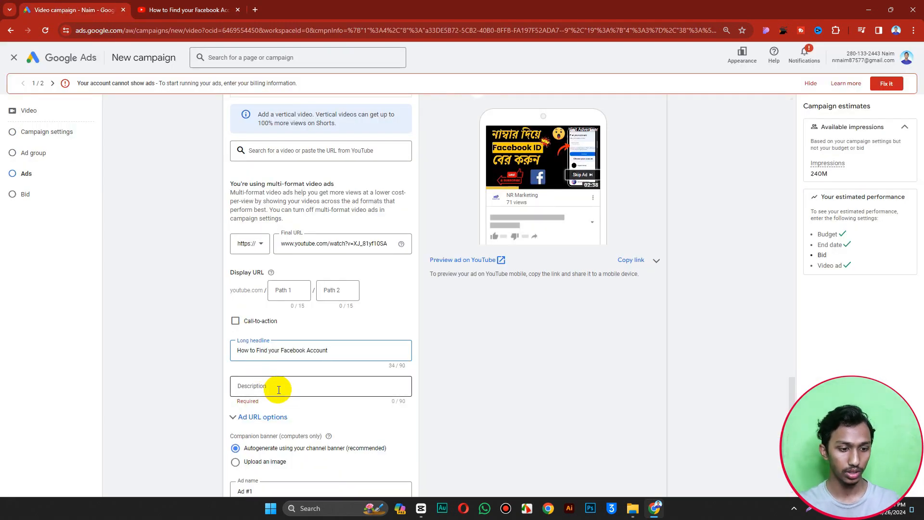
{"action": "left_click", "coordinate": [184, 4]}
{"action": "scroll", "coordinate": [196, 221], "scroll_direction": "down", "scroll_amount": 5}
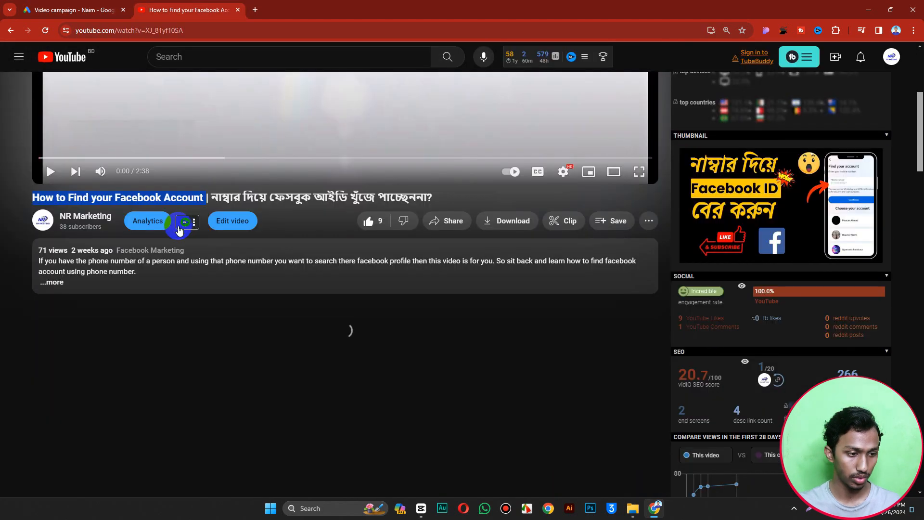
{"action": "left_click", "coordinate": [84, 283]}
{"action": "left_click_drag", "start_coordinate": [136, 272], "coordinate": [42, 260]}
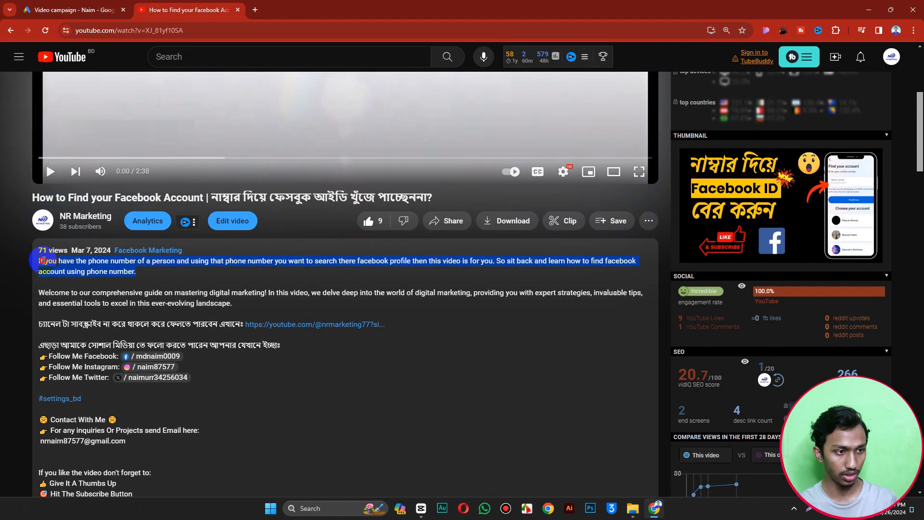
{"action": "left_click", "coordinate": [86, 9]}
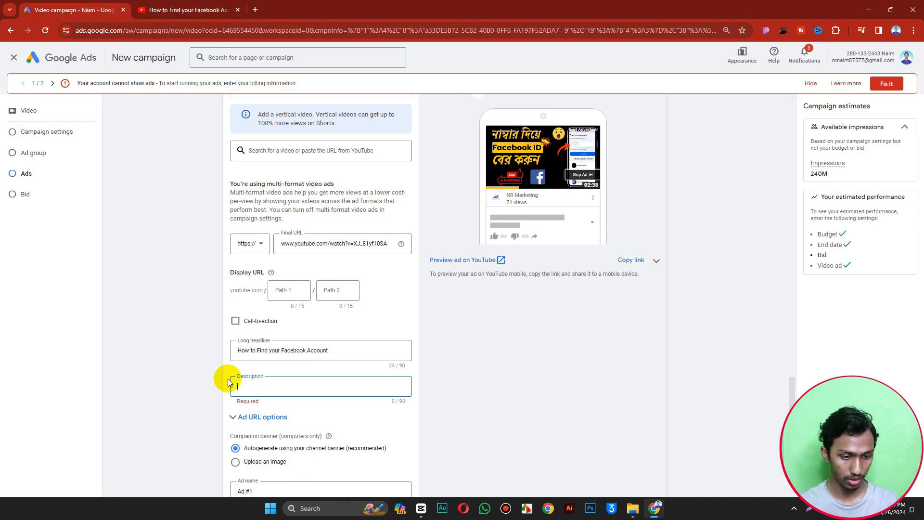
{"action": "key", "text": "ctrl+v"}
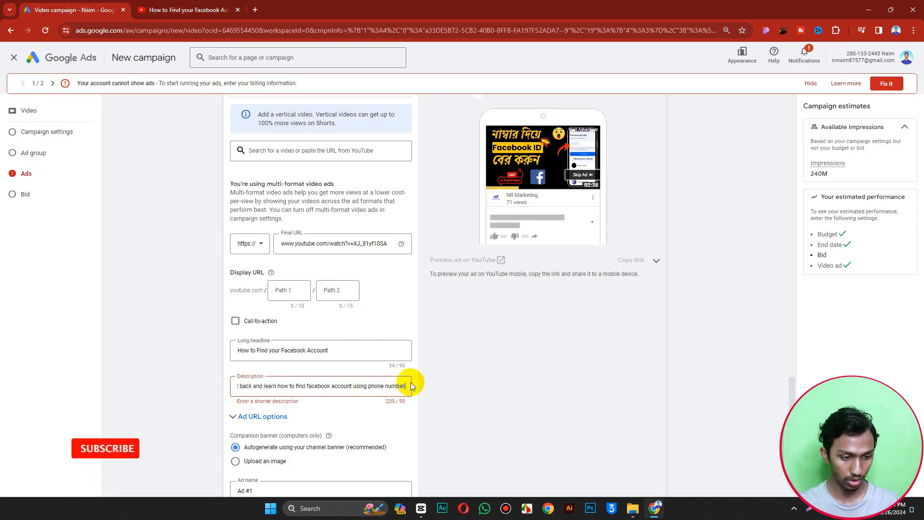
- Shorten the ad's description to "If you have the phone number of a person"
{"action": "left_click_drag", "start_coordinate": [264, 386], "coordinate": [484, 390]}
{"action": "key", "text": "BackSpace"}
{"action": "key", "text": "BackSpace"}
{"action": "key", "text": "BackSpace"}
{"action": "key", "text": "BackSpace"}
{"action": "key", "text": "BackSpace"}
{"action": "key", "text": "BackSpace"}
{"action": "key", "text": "BackSpace"}
{"action": "key", "text": "BackSpace"}
{"action": "key", "text": "BackSpace"}
{"action": "key", "text": "BackSpace"}
{"action": "key", "text": "BackSpace"}
{"action": "key", "text": "BackSpace"}
{"action": "key", "text": "BackSpace"}
{"action": "key", "text": "BackSpace"}
{"action": "key", "text": "BackSpace"}
{"action": "key", "text": "BackSpace"}
{"action": "key", "text": "BackSpace"}
{"action": "key", "text": "BackSpace"}
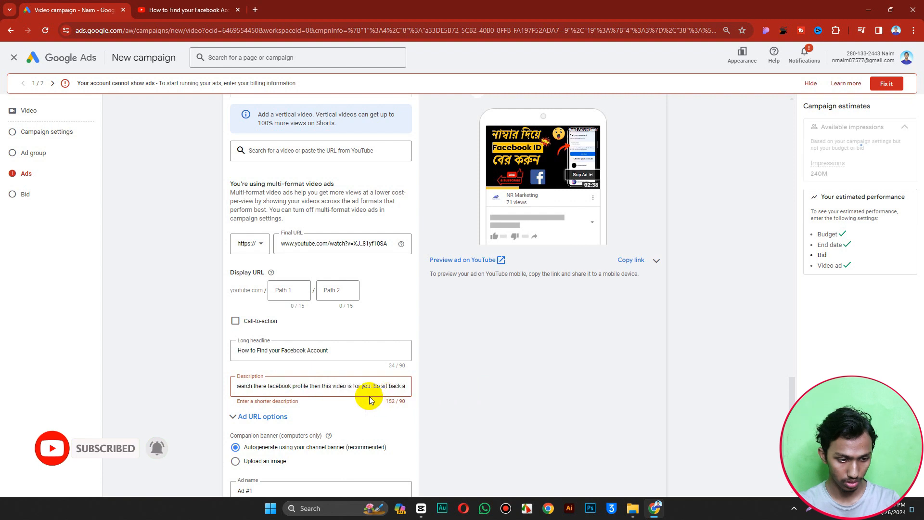
{"action": "key", "text": "BackSpace"}
{"action": "key", "text": "BackSpace"}
{"action": "key", "text": "BackSpace"}
{"action": "key", "text": "BackSpace"}
{"action": "key", "text": "BackSpace"}
{"action": "key", "text": "BackSpace"}
{"action": "key", "text": "BackSpace"}
{"action": "key", "text": "BackSpace"}
{"action": "key", "text": "BackSpace"}
{"action": "key", "text": "BackSpace"}
{"action": "key", "text": "BackSpace"}
{"action": "key", "text": "BackSpace"}
{"action": "key", "text": "BackSpace"}
{"action": "key", "text": "BackSpace"}
{"action": "key", "text": "BackSpace"}
{"action": "key", "text": "BackSpace"}
{"action": "key", "text": "BackSpace"}
{"action": "key", "text": "BackSpace"}
{"action": "key", "text": "BackSpace"}
{"action": "key", "text": "BackSpace"}
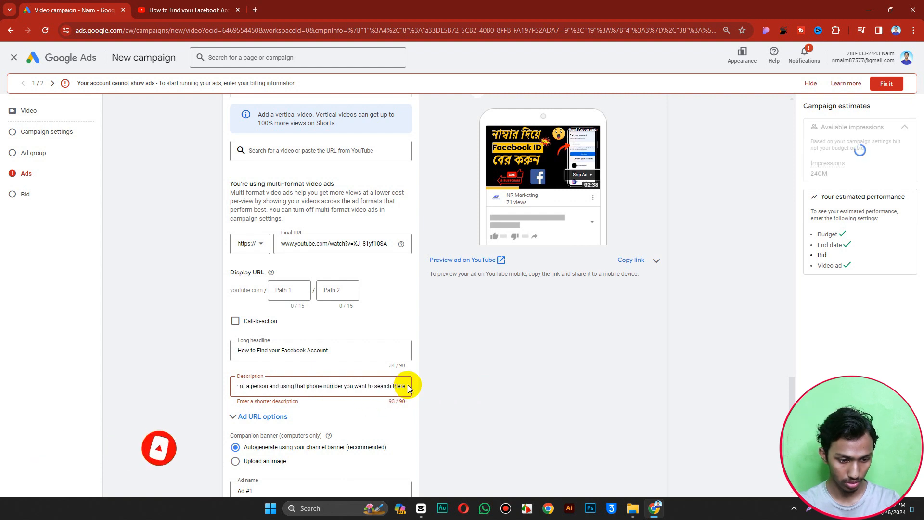
{"action": "key", "text": "BackSpace"}
{"action": "key", "text": "BackSpace"}
{"action": "key", "text": "BackSpace"}
{"action": "key", "text": "BackSpace"}
{"action": "key", "text": "BackSpace"}
{"action": "key", "text": "BackSpace"}
{"action": "key", "text": "BackSpace"}
{"action": "key", "text": "BackSpace"}
{"action": "key", "text": "BackSpace"}
{"action": "key", "text": "BackSpace"}
{"action": "key", "text": "BackSpace"}
{"action": "key", "text": "BackSpace"}
{"action": "key", "text": "BackSpace"}
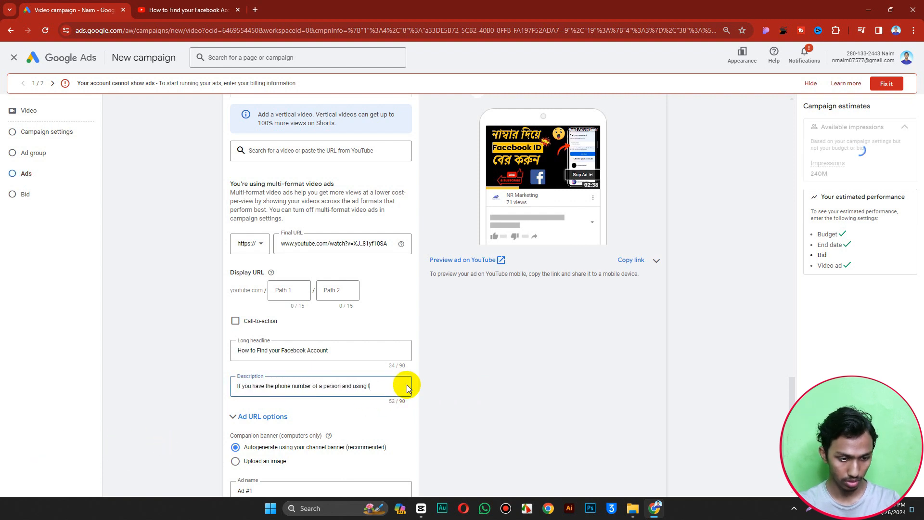
{"action": "key", "text": "BackSpace"}
{"action": "key", "text": "BackSpace"}
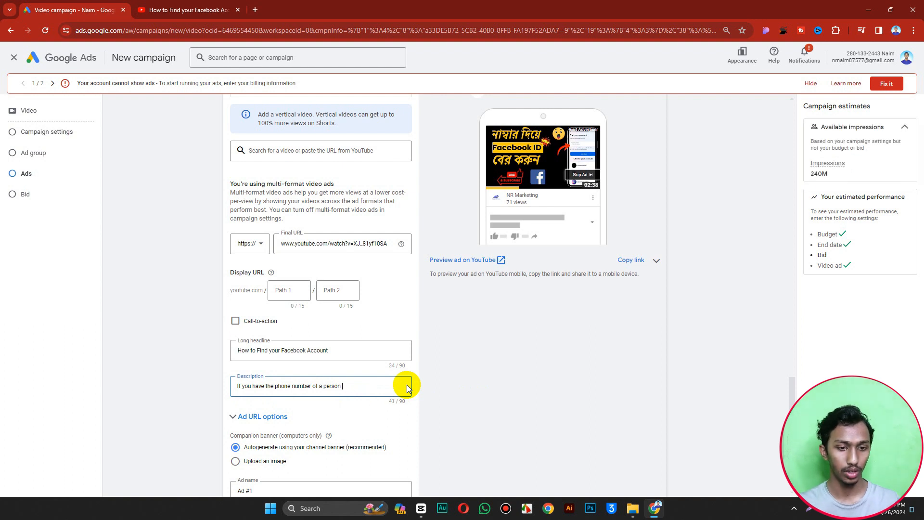
{"action": "left_click", "coordinate": [458, 385]}
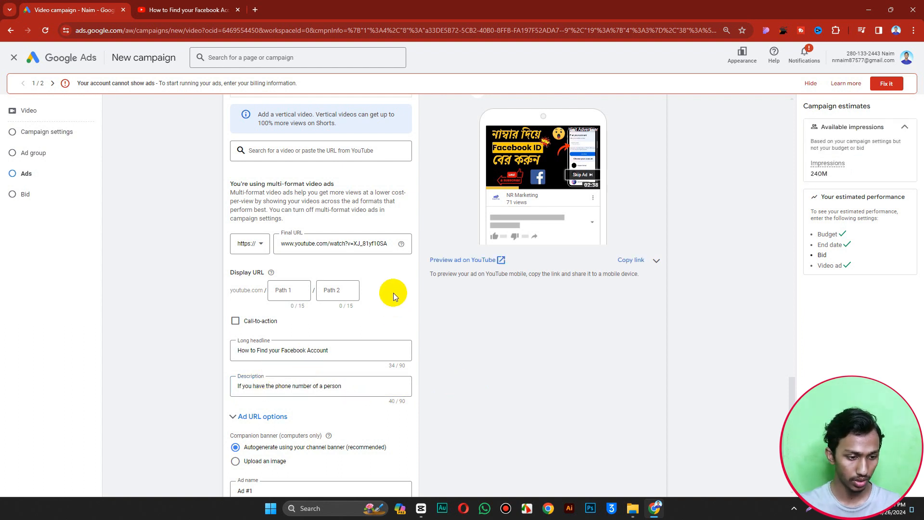
- Rename the ad as "Facbook Number"
{"action": "scroll", "coordinate": [379, 276], "scroll_direction": "down", "scroll_amount": 2}
{"action": "left_click", "coordinate": [265, 394]}
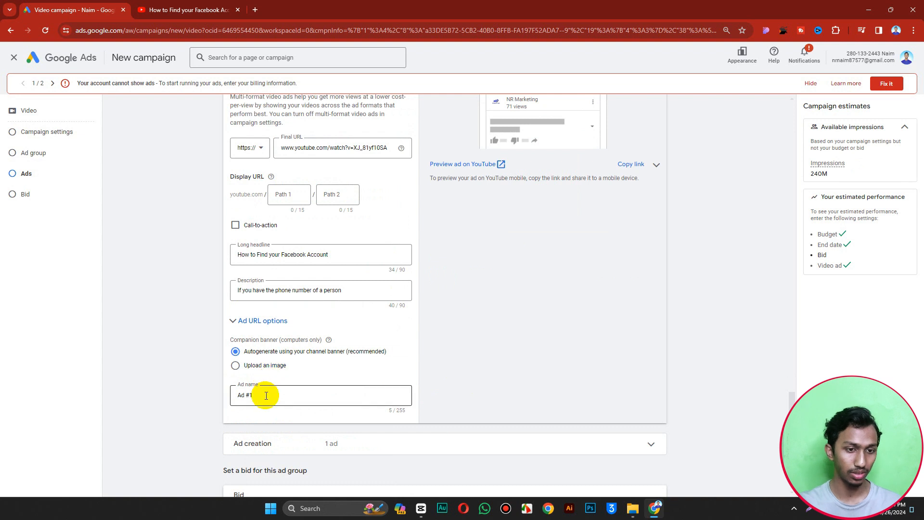
{"action": "left_click_drag", "start_coordinate": [266, 395], "coordinate": [218, 391]}
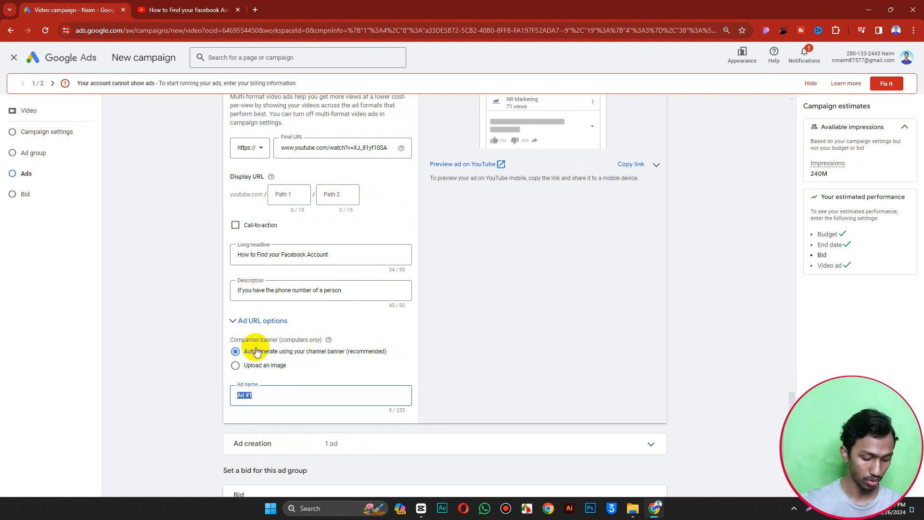
{"action": "type", "text": "F"}
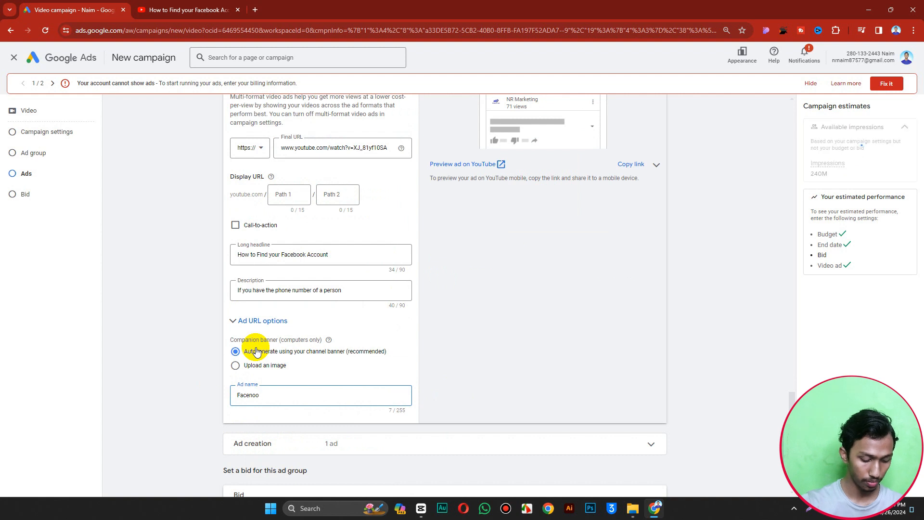
{"action": "type", "text": "ace"}
{"action": "key", "text": "BackSpace"}
{"action": "type", "text": "book"}
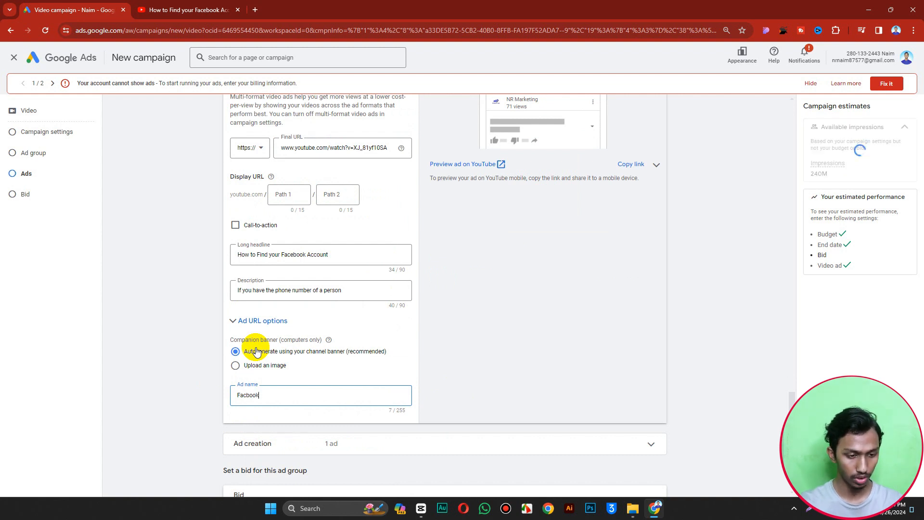
{"action": "type", "text": " Number"}
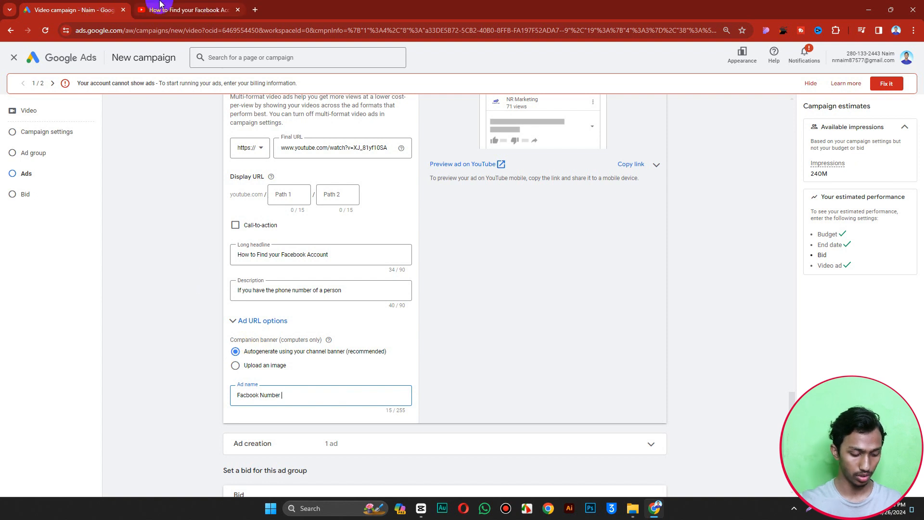
{"action": "left_click", "coordinate": [118, 291]}
- Apply the suggested target CPV bid of $0.08 to the ad group
{"action": "scroll", "coordinate": [289, 375], "scroll_direction": "down", "scroll_amount": 4}
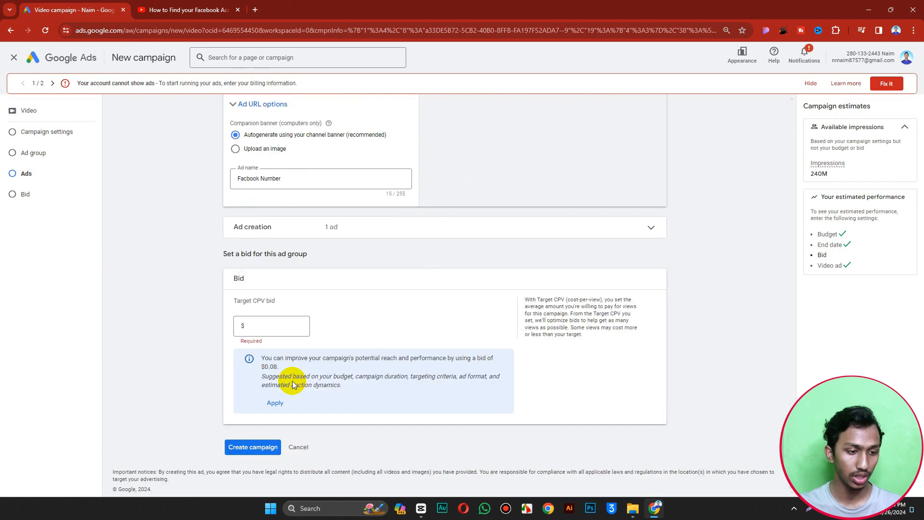
{"action": "left_click", "coordinate": [273, 330]}
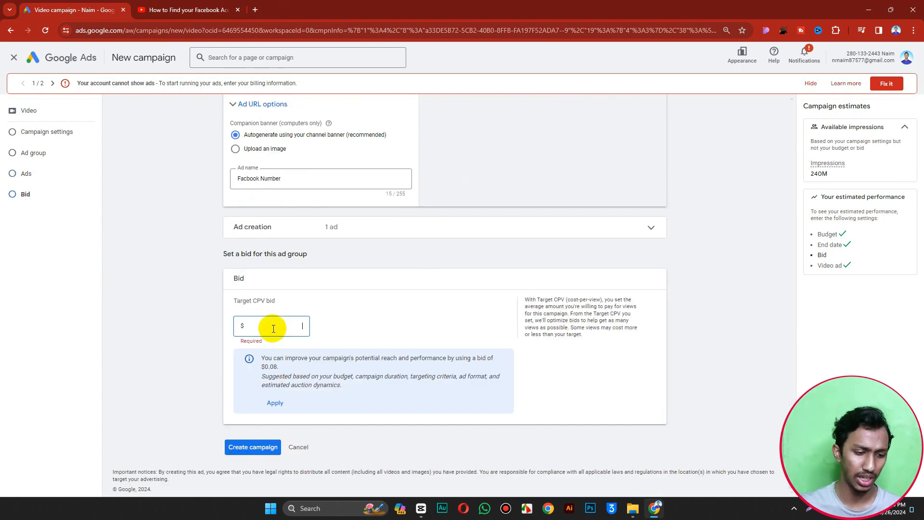
{"action": "left_click", "coordinate": [275, 402]}
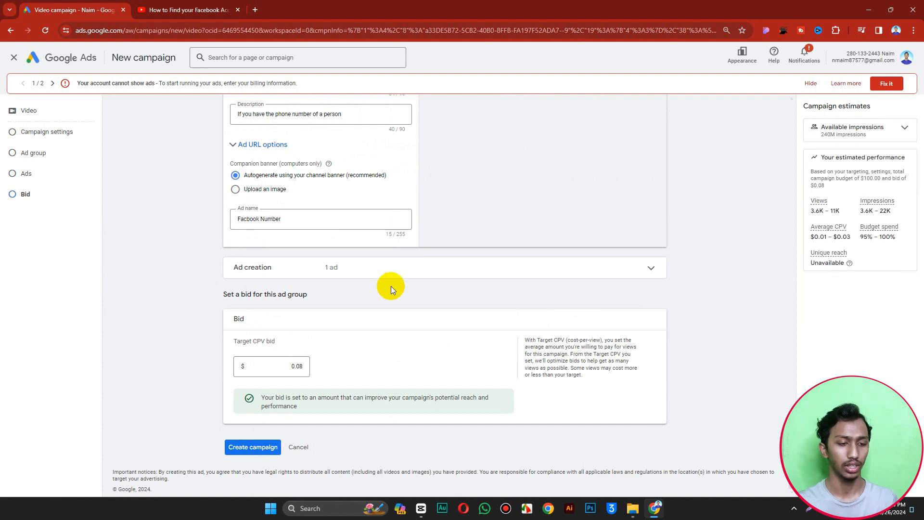
- Review the ads listed under Ad creation and the video ad's details
{"action": "left_click", "coordinate": [382, 268]}
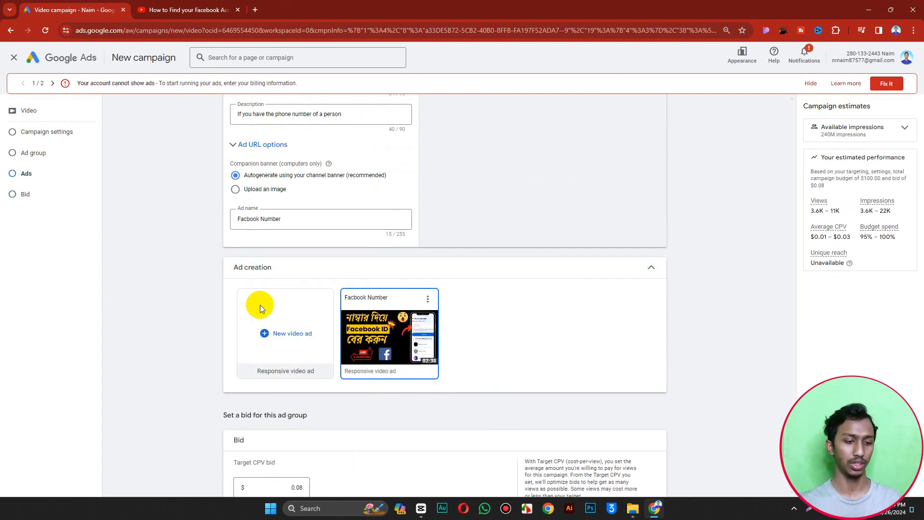
{"action": "left_click", "coordinate": [625, 274]}
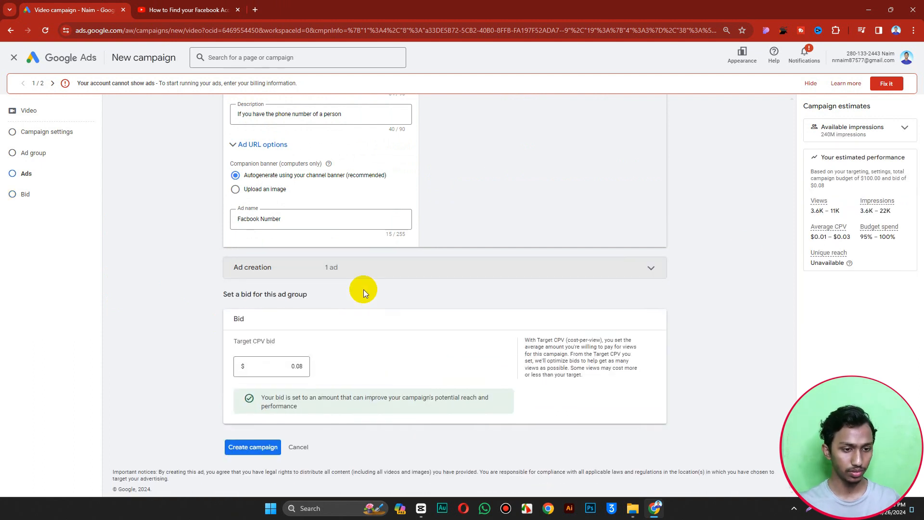
{"action": "scroll", "coordinate": [357, 289], "scroll_direction": "up", "scroll_amount": 4}
{"action": "scroll", "coordinate": [283, 244], "scroll_direction": "up", "scroll_amount": 2}
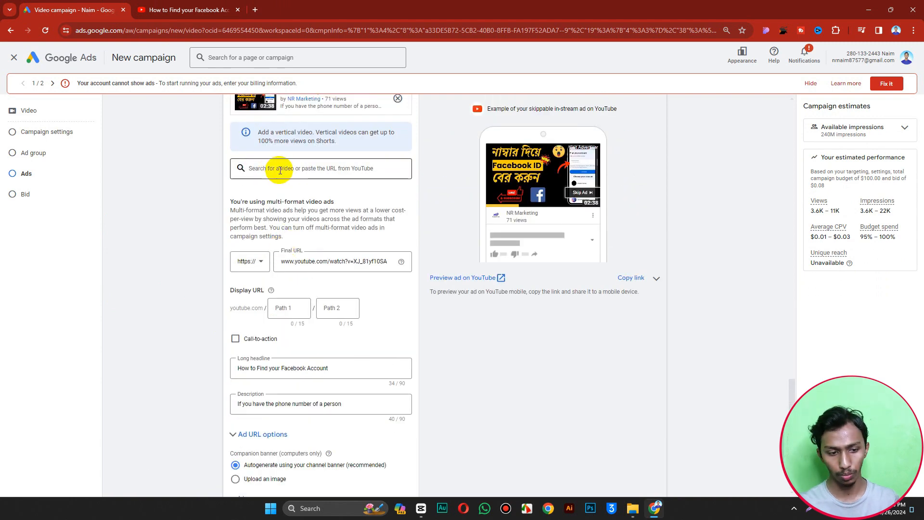
- Copy "How to Find your Facebook Account" from the video's title on YouTube and paste it as a content keyword in Google Ads
{"action": "scroll", "coordinate": [284, 178], "scroll_direction": "up", "scroll_amount": 8}
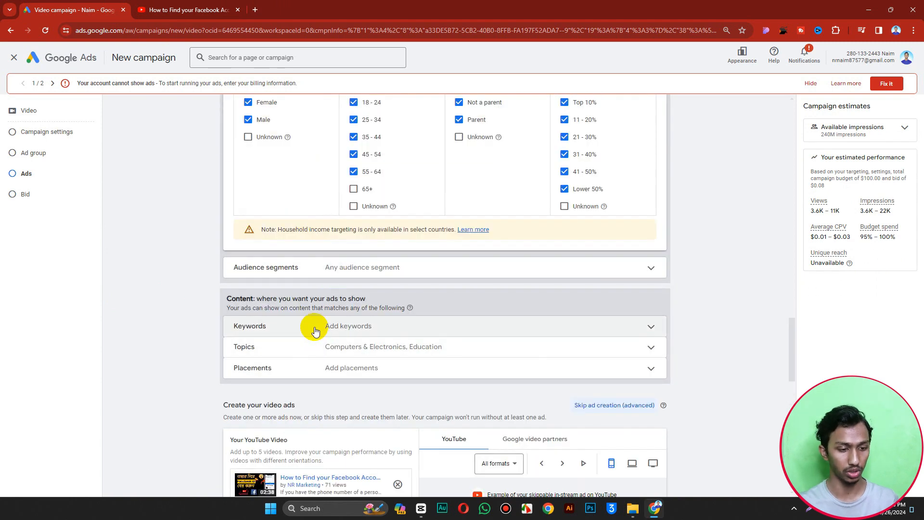
{"action": "left_click", "coordinate": [314, 330]}
{"action": "left_click", "coordinate": [289, 371]}
{"action": "scroll", "coordinate": [279, 361], "scroll_direction": "down", "scroll_amount": 1}
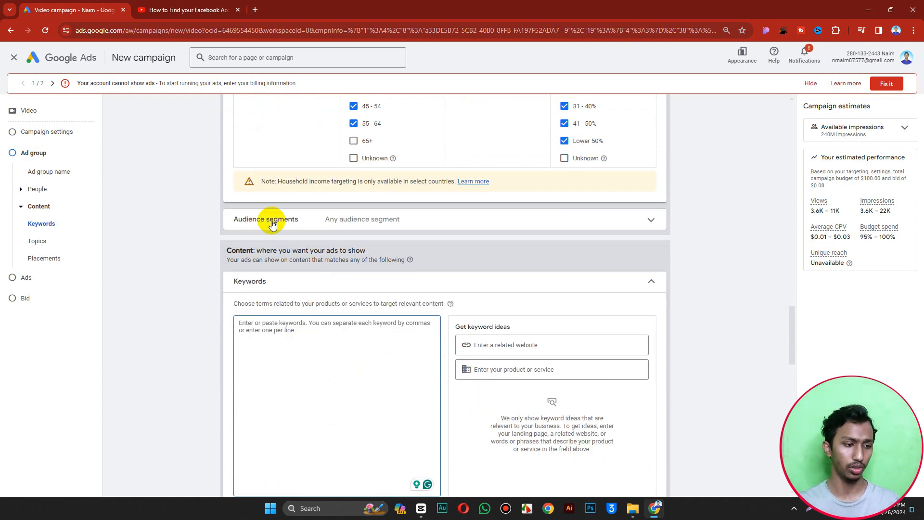
{"action": "left_click", "coordinate": [188, 10]}
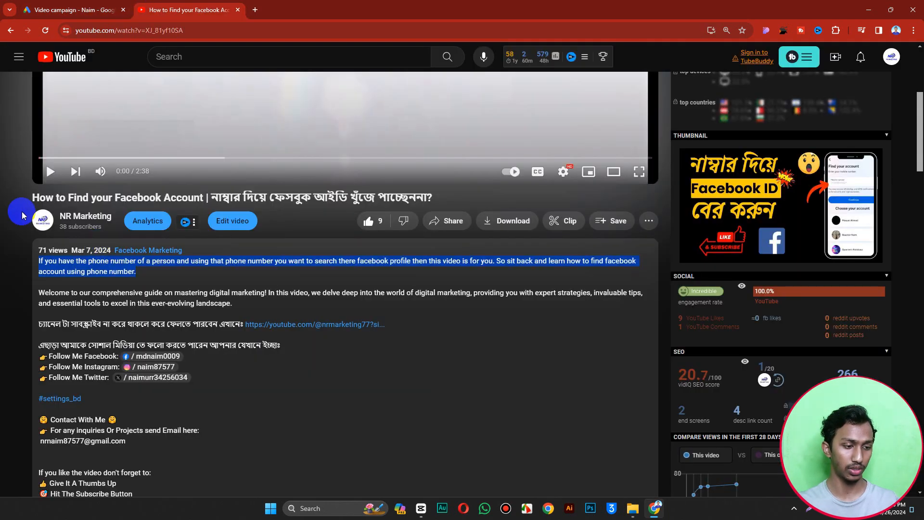
{"action": "left_click_drag", "start_coordinate": [32, 198], "coordinate": [204, 197]}
{"action": "key", "text": "ctrl+c"}
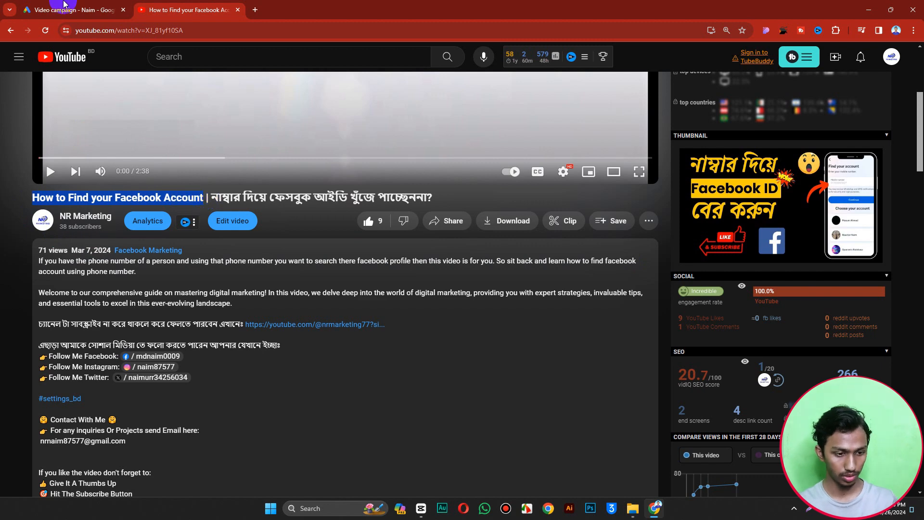
{"action": "left_click", "coordinate": [72, 9]}
{"action": "key", "text": "ctrl+v"}
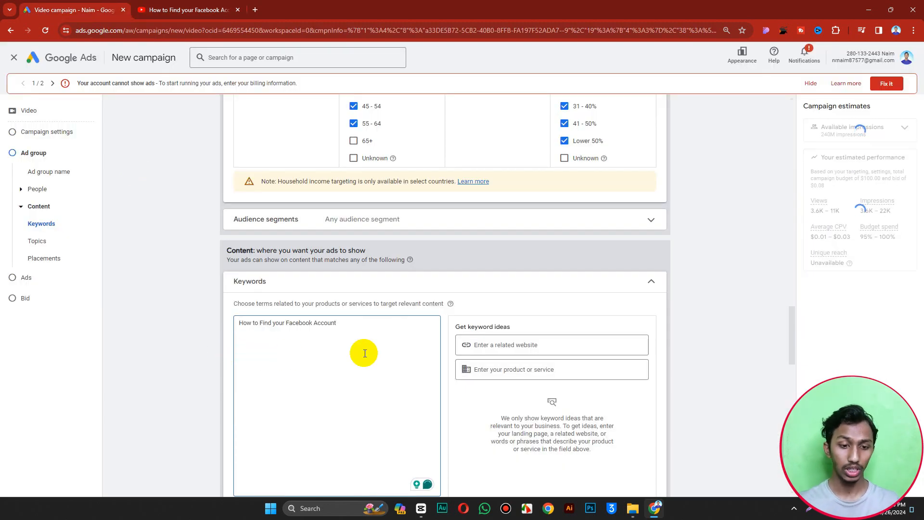
- Add "facebook account create" as a second keyword on its own line in the ad group's content keywords
{"action": "key", "text": "Return"}
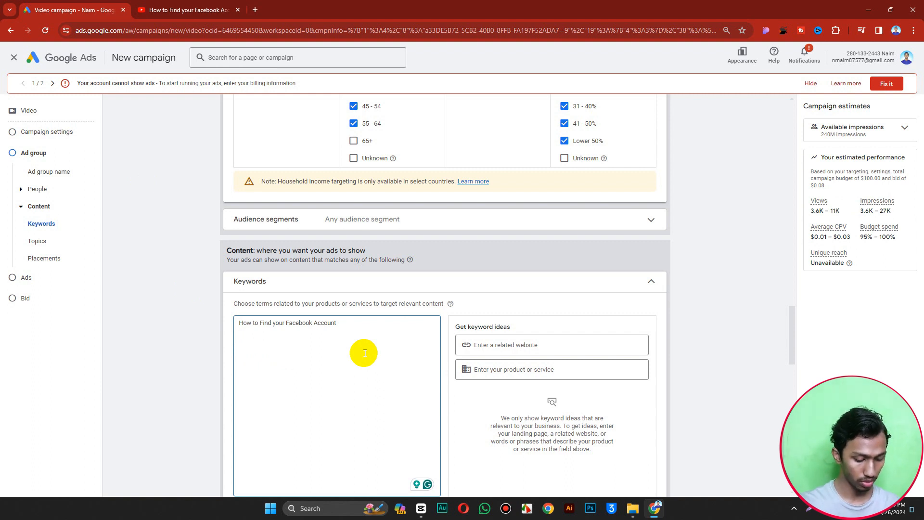
{"action": "key", "text": "Return"}
{"action": "type", "text": "facebook account create"}
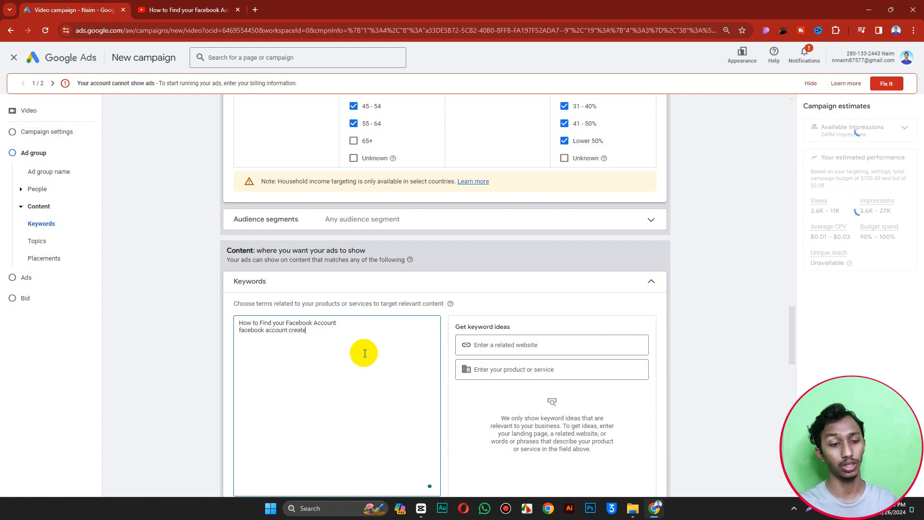
{"action": "left_click", "coordinate": [166, 305]}
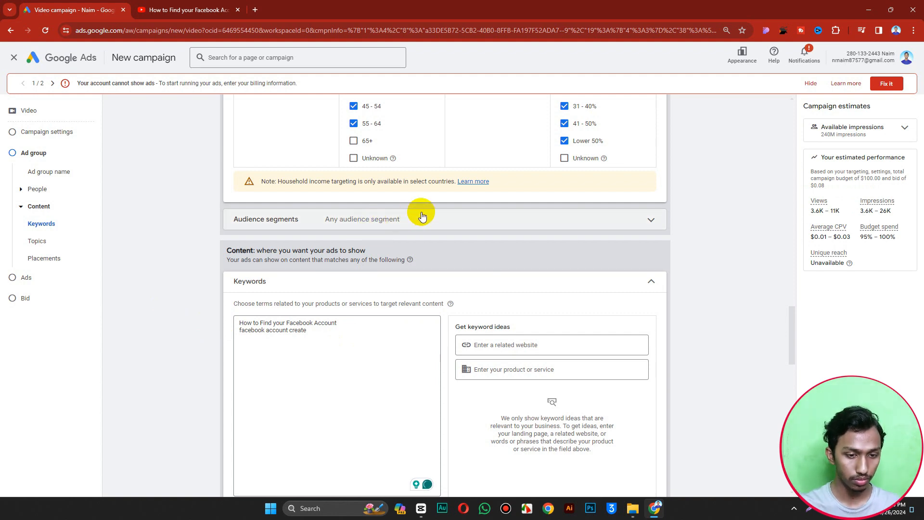
- Check the ad group's topics and placements, the video ad and the bid, and create the campaign
{"action": "scroll", "coordinate": [395, 222], "scroll_direction": "down", "scroll_amount": 6}
{"action": "scroll", "coordinate": [395, 221], "scroll_direction": "down", "scroll_amount": 15}
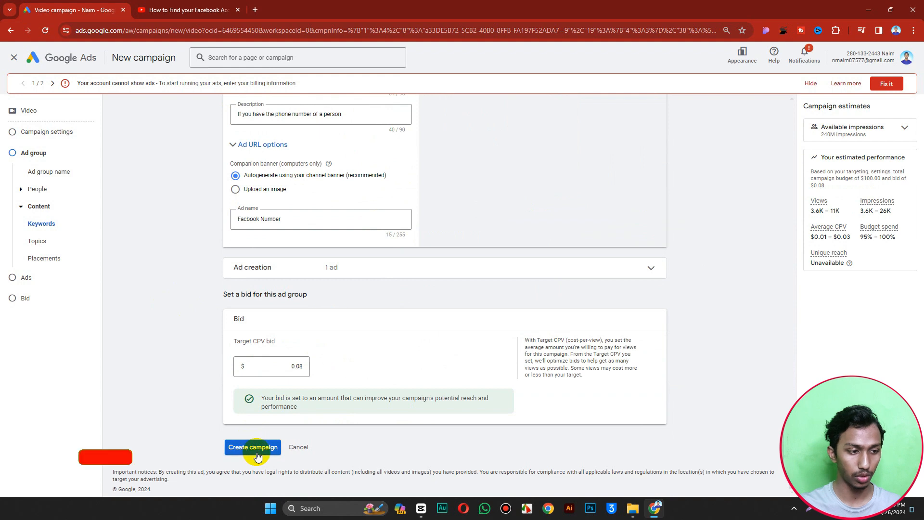
{"action": "left_click", "coordinate": [39, 242]}
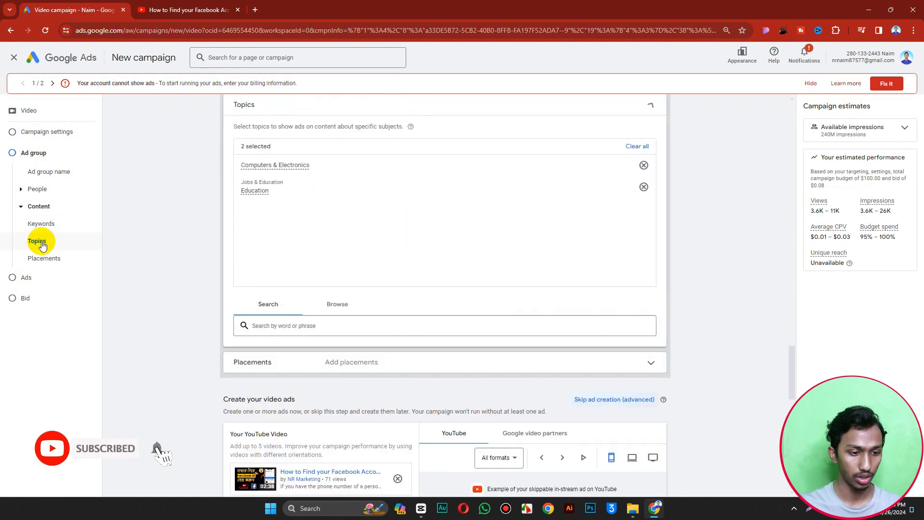
{"action": "left_click", "coordinate": [42, 258]}
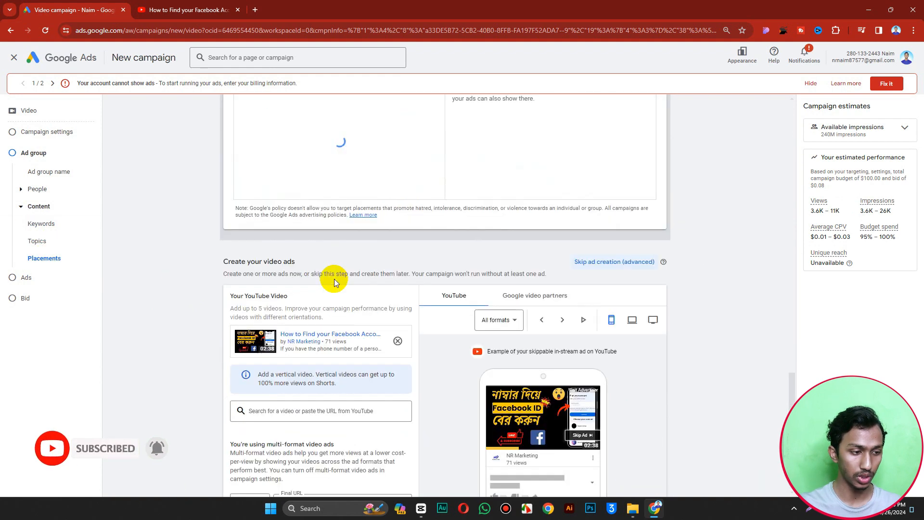
{"action": "scroll", "coordinate": [332, 277], "scroll_direction": "down", "scroll_amount": 6}
{"action": "scroll", "coordinate": [336, 283], "scroll_direction": "down", "scroll_amount": 4}
{"action": "left_click", "coordinate": [26, 279]}
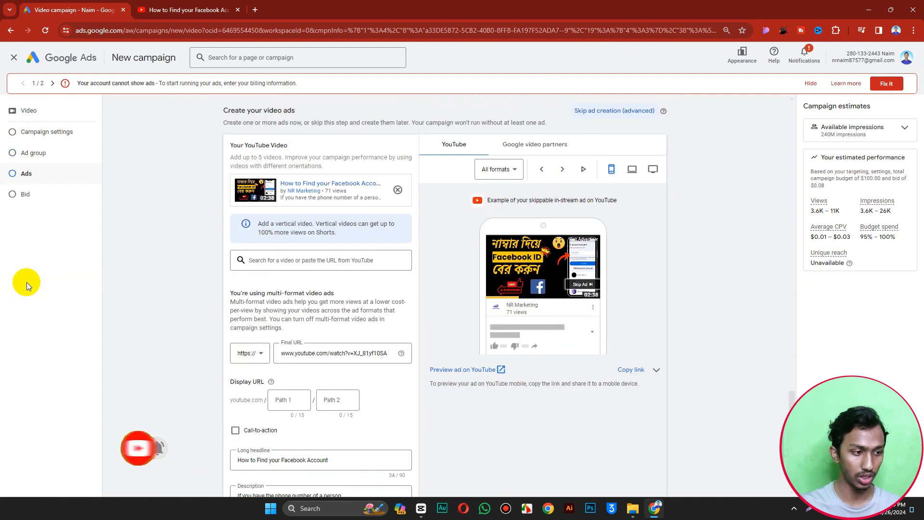
{"action": "left_click", "coordinate": [19, 193]}
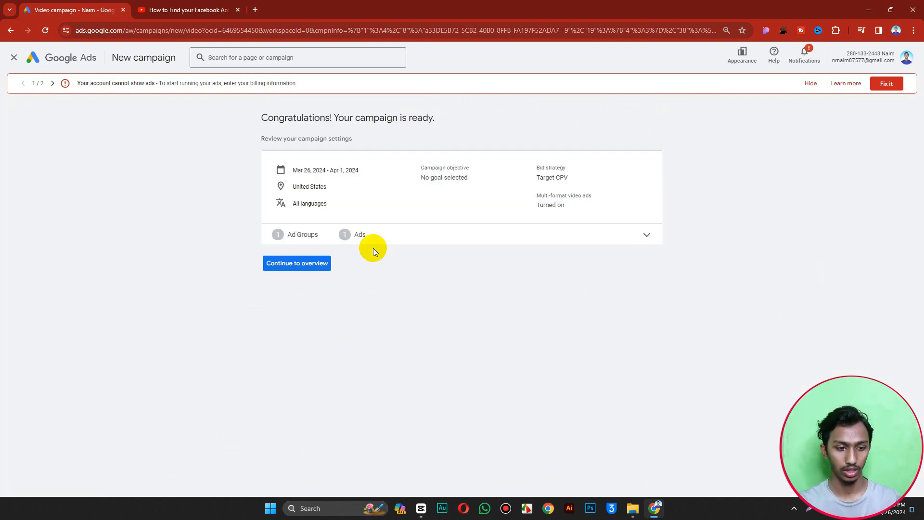
- Expand the campaign summary to review the ad group targeting, bid and video ad details
{"action": "left_click", "coordinate": [489, 227]}
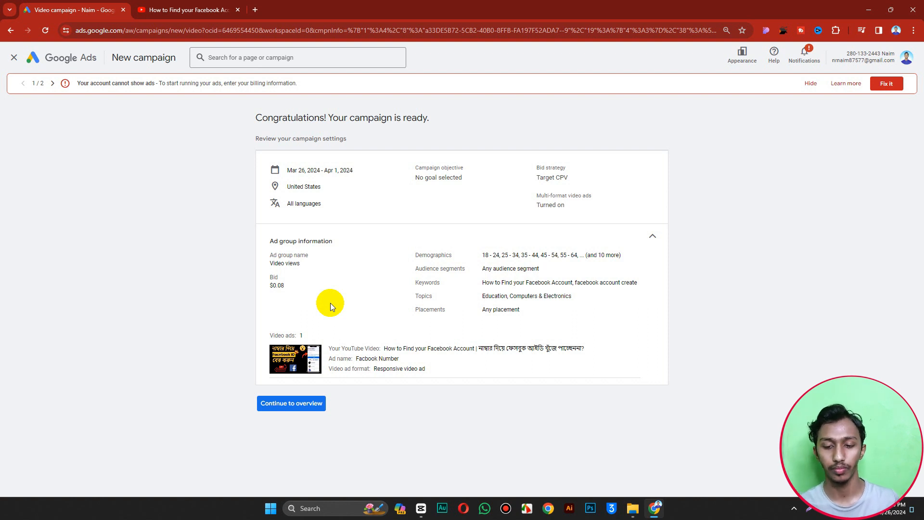
{"action": "left_click", "coordinate": [794, 508]}
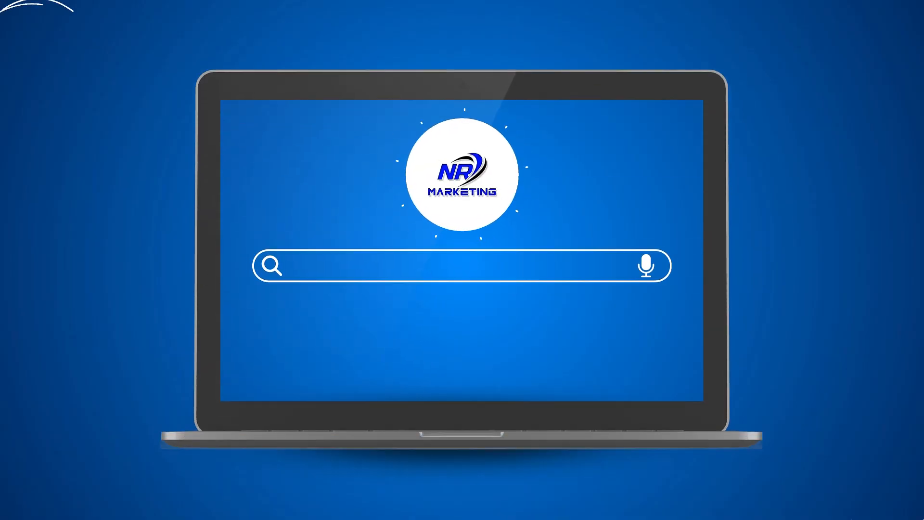